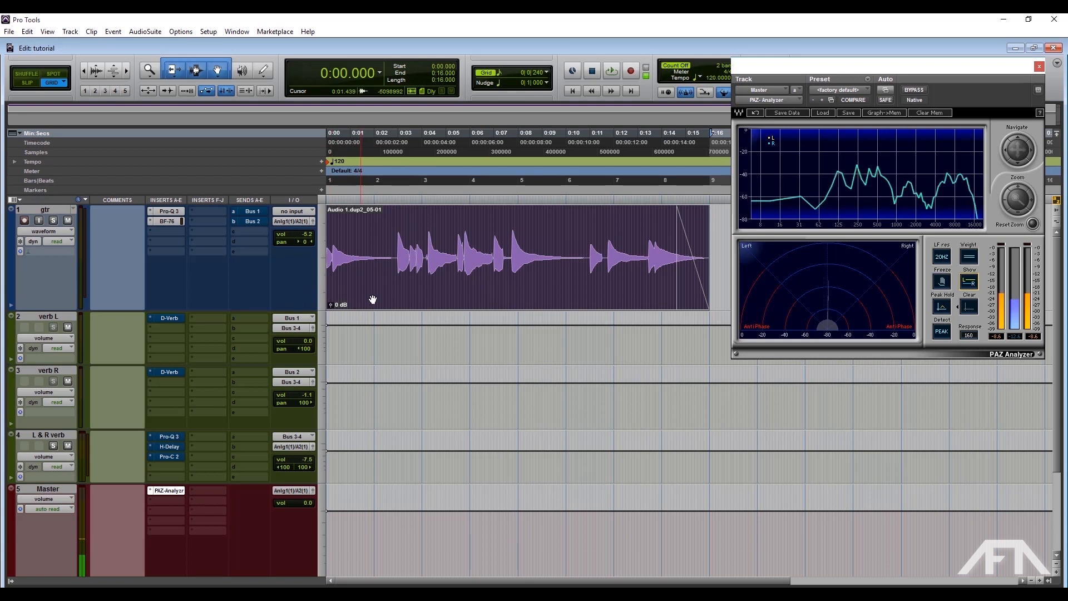
Bypass the Pro-Q 3 and BF-76 inserts on the gtr track and listen to the unprocessed guitar.
{"action": "left_click", "coordinate": [177, 213], "text": "ctrl"}
{"action": "left_click", "coordinate": [177, 221], "text": "ctrl"}
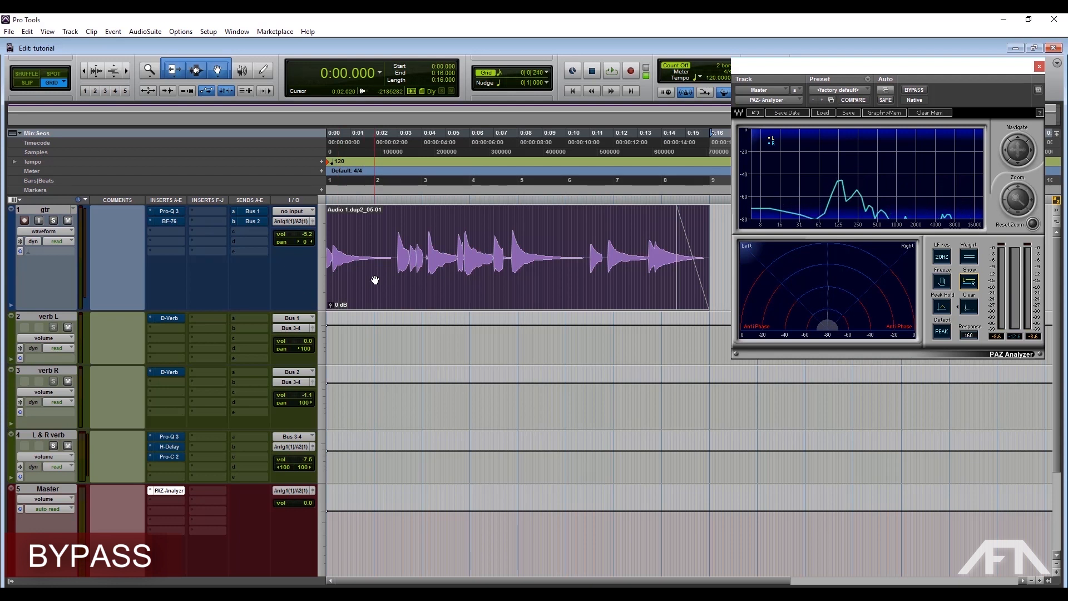
{"action": "key", "text": "space"}
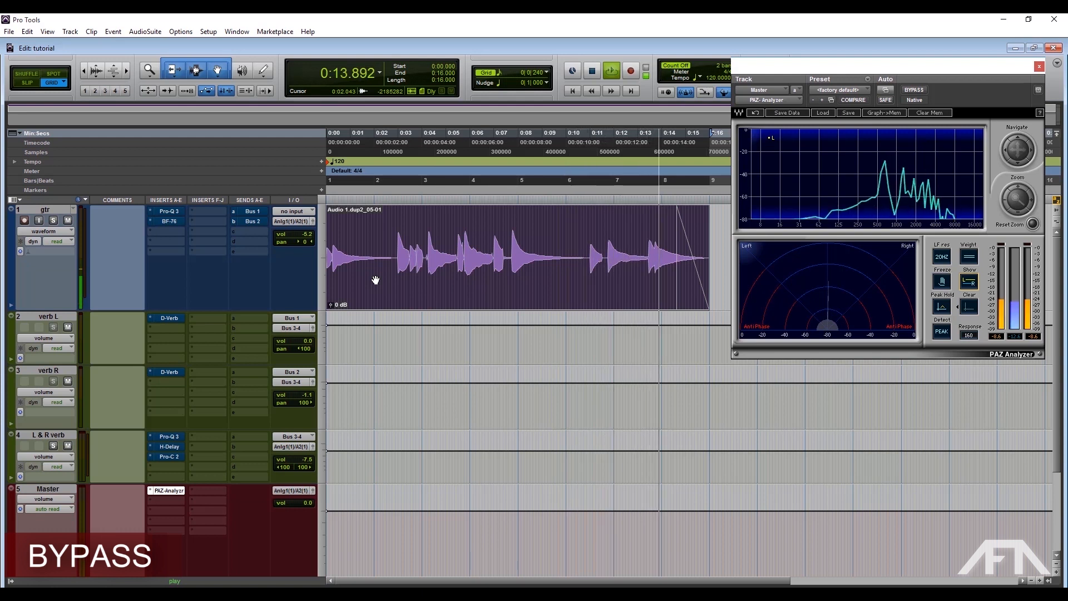
{"action": "key", "text": "space"}
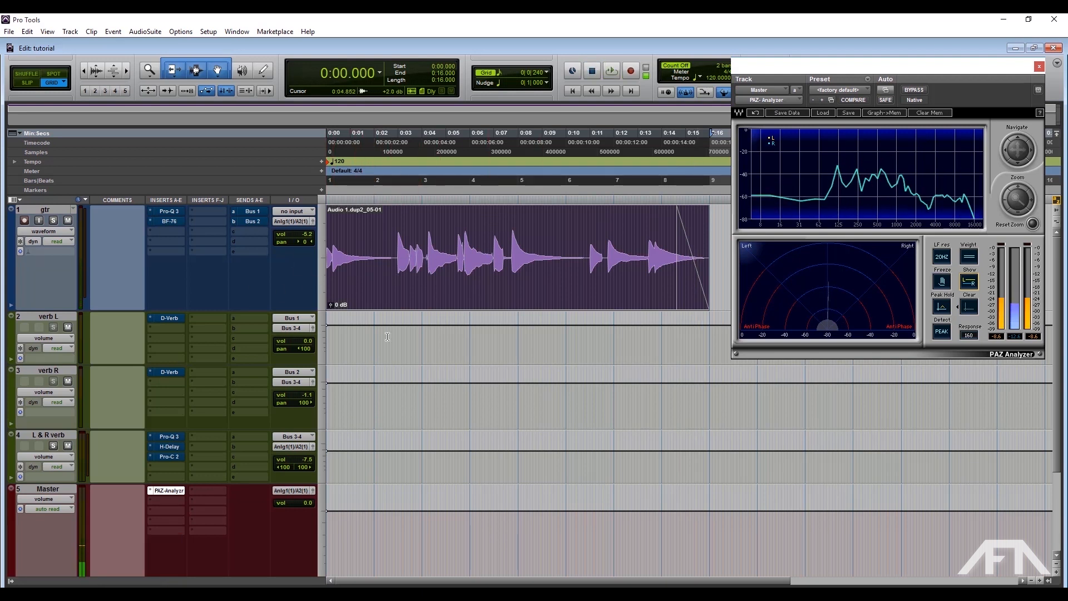
Inspect the gtr track's Pro-Q 3 settings, and play the guitar with the BF-76 window open to watch its metering.
{"action": "left_click", "coordinate": [176, 212], "text": "ctrl"}
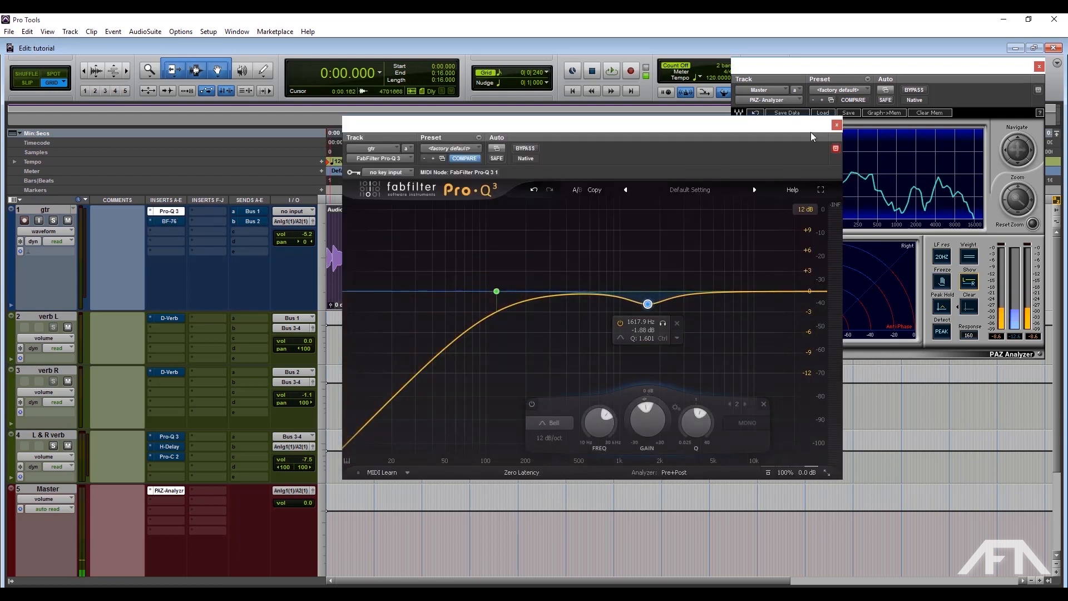
{"action": "left_click", "coordinate": [835, 125]}
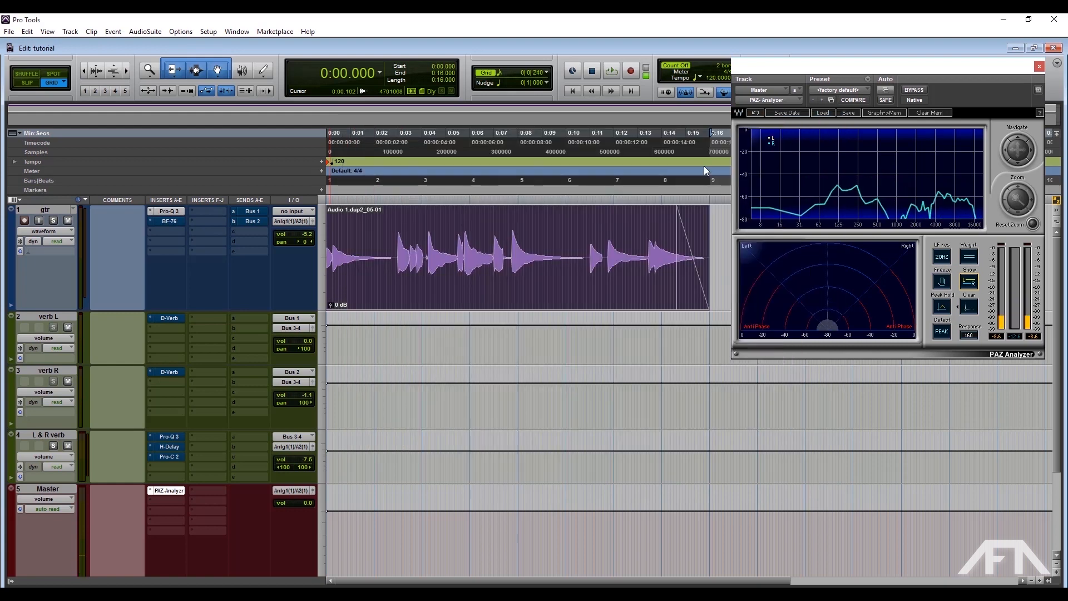
{"action": "left_click", "coordinate": [176, 221]}
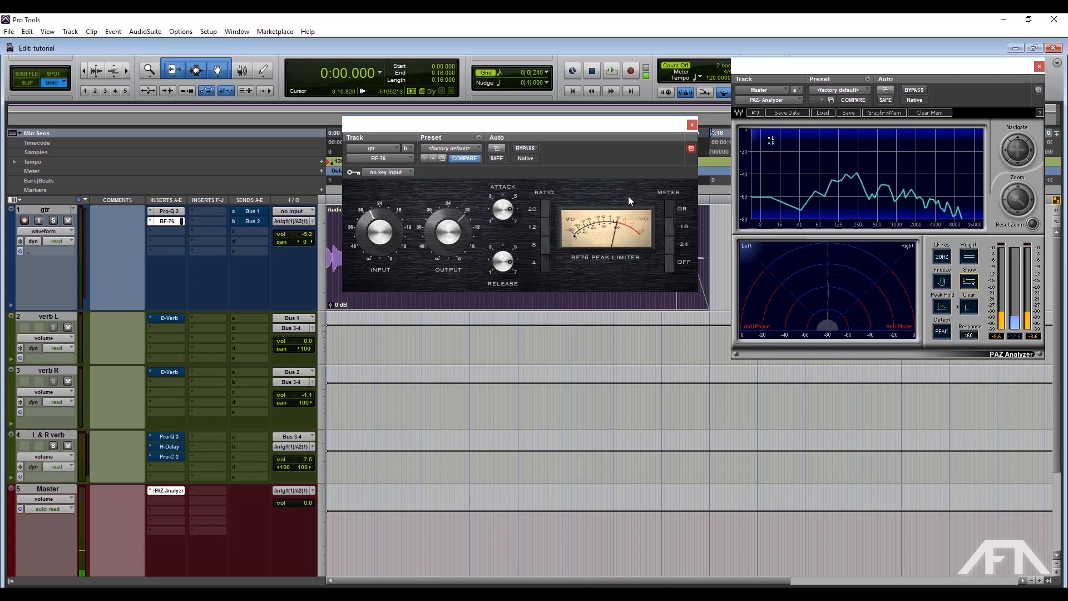
{"action": "left_click_drag", "start_coordinate": [589, 122], "coordinate": [663, 120]}
{"action": "left_click_drag", "start_coordinate": [745, 99], "coordinate": [921, 65]}
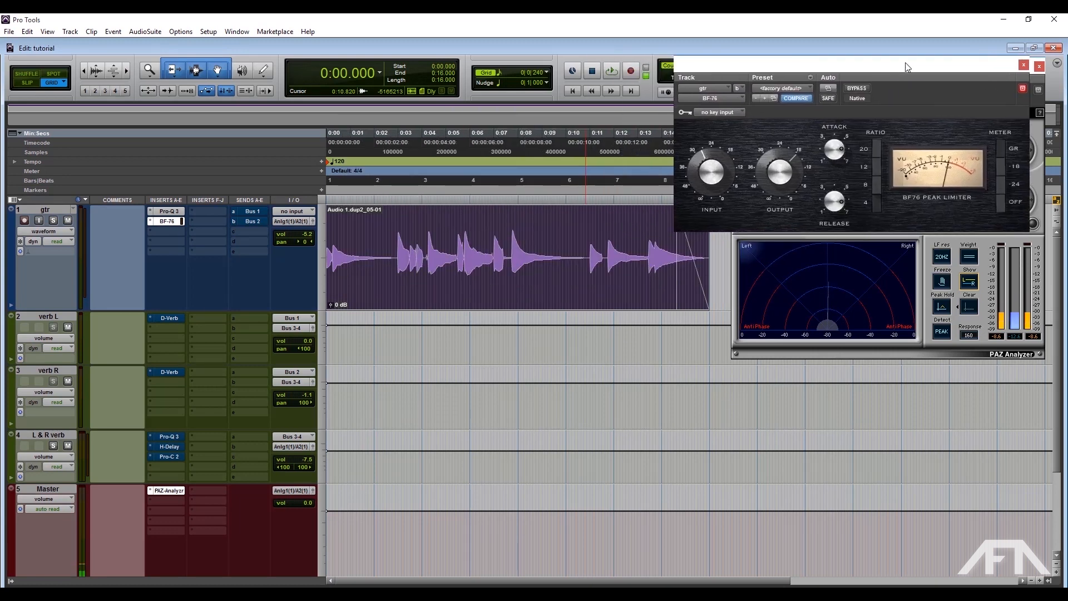
{"action": "key", "text": "space"}
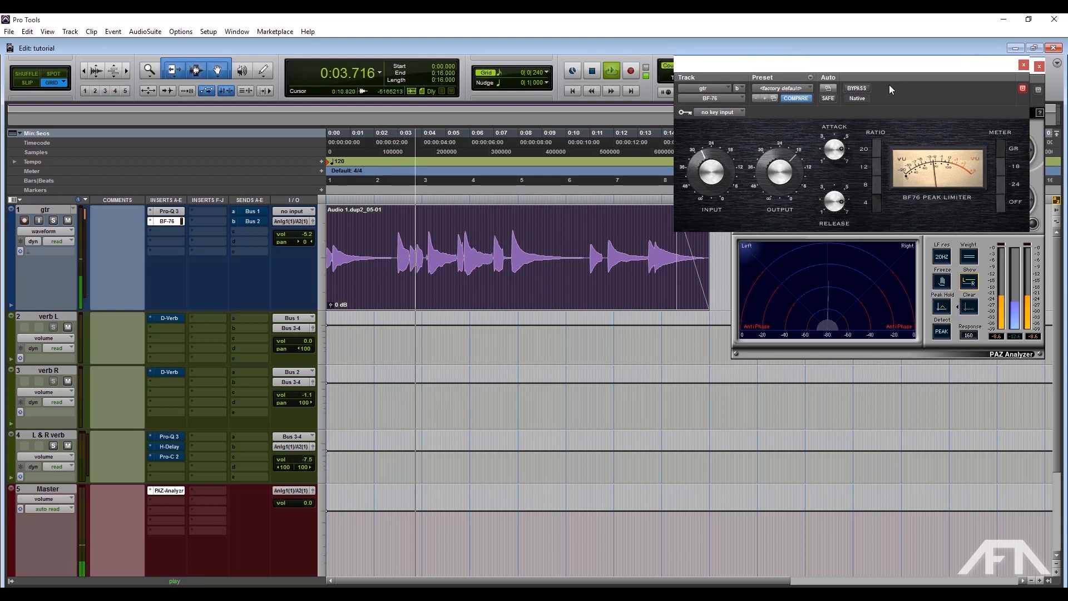
{"action": "key", "text": "space"}
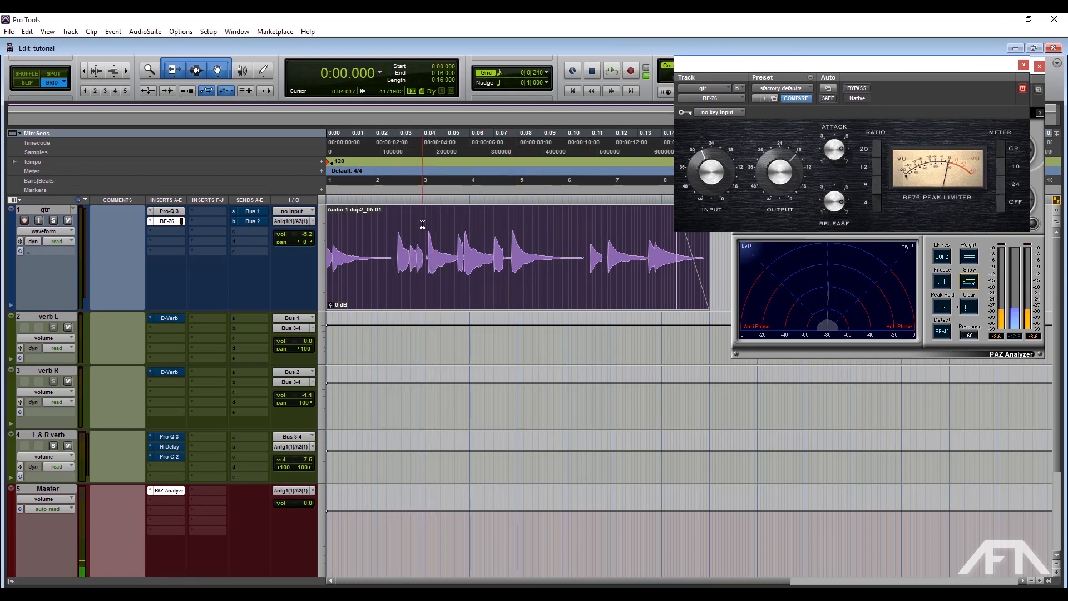
Compare the guitar passage from 0:04.875 to 0:09.000 with the BF-76 bypassed and active, and close the plug-in window.
{"action": "left_click", "coordinate": [169, 221], "text": "ctrl"}
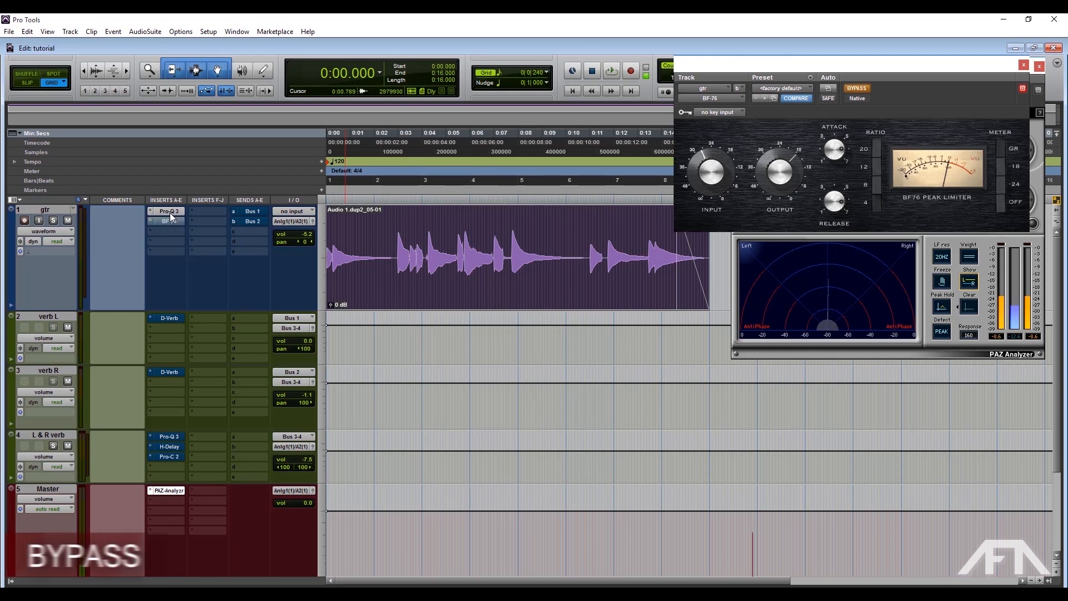
{"action": "key", "text": "space"}
{"action": "key", "text": "space"}
{"action": "left_click_drag", "start_coordinate": [442, 231], "coordinate": [542, 233]}
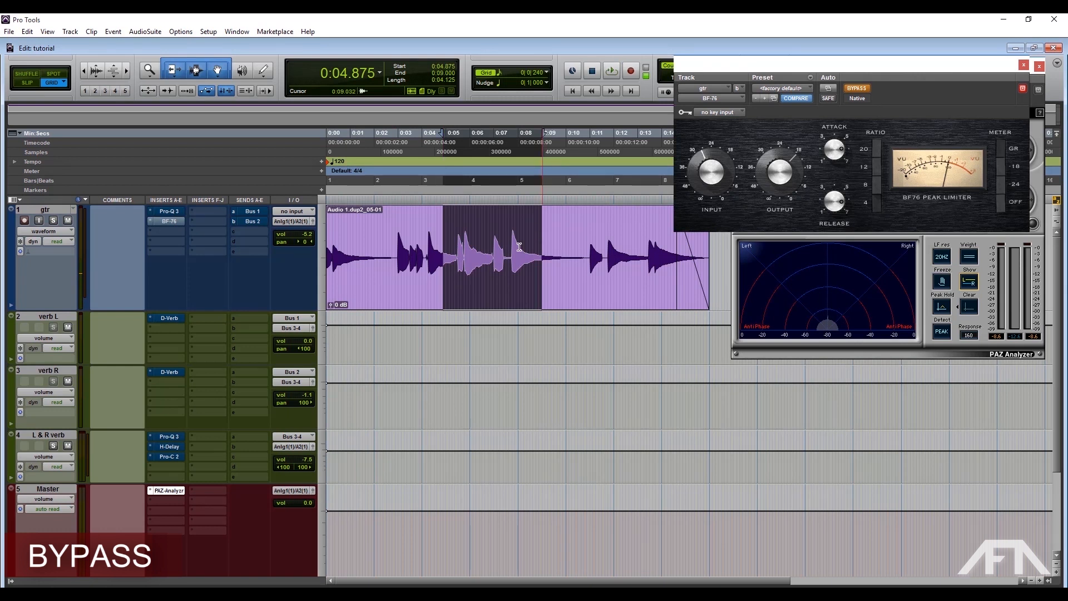
{"action": "key", "text": "space"}
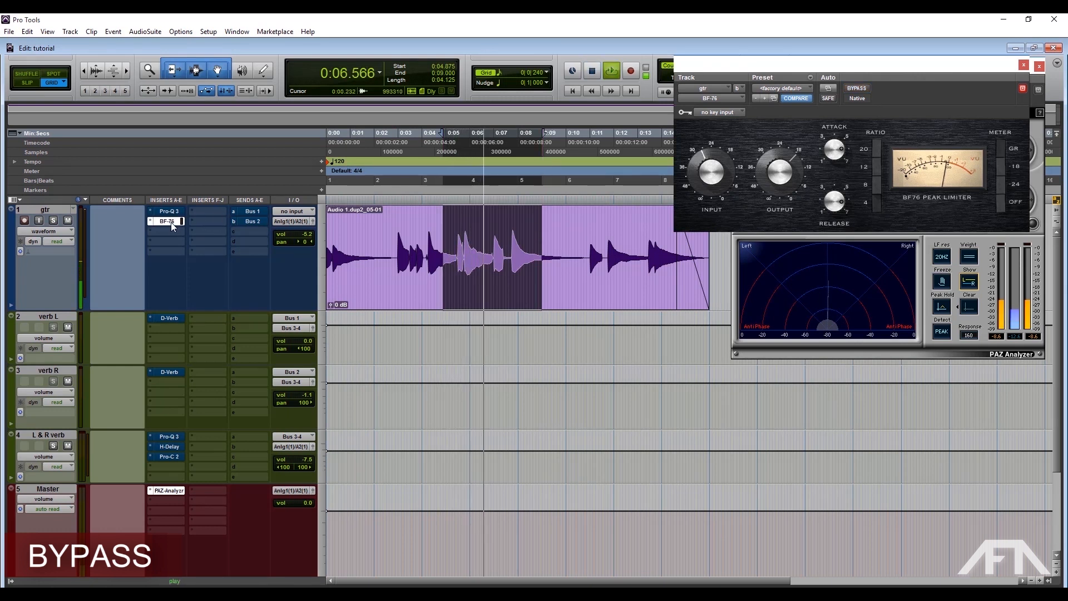
{"action": "left_click", "coordinate": [170, 221], "text": "ctrl"}
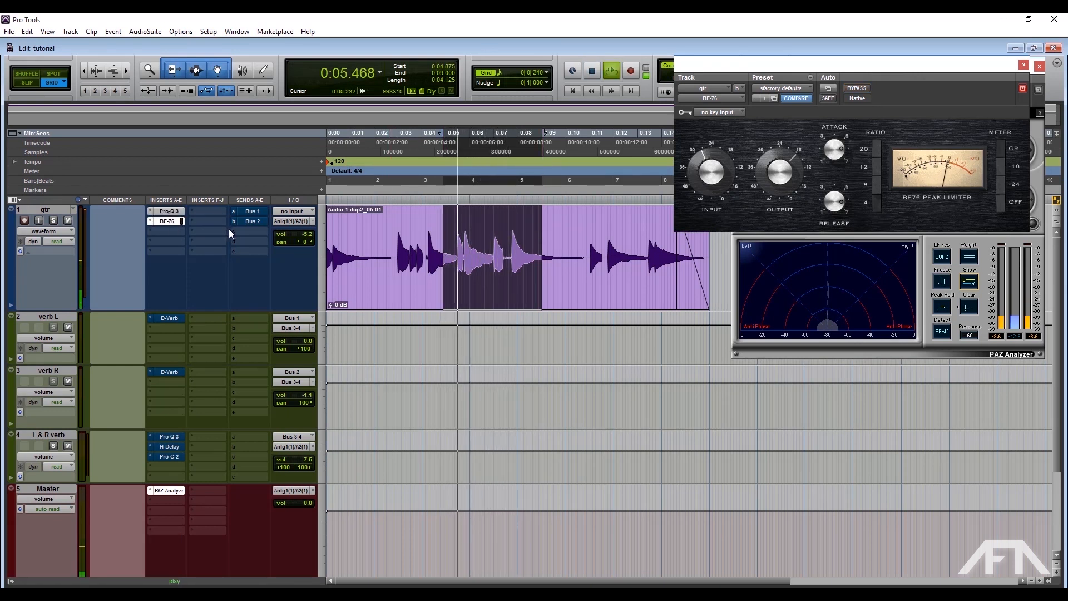
{"action": "left_click", "coordinate": [1023, 65]}
{"action": "key", "text": "space"}
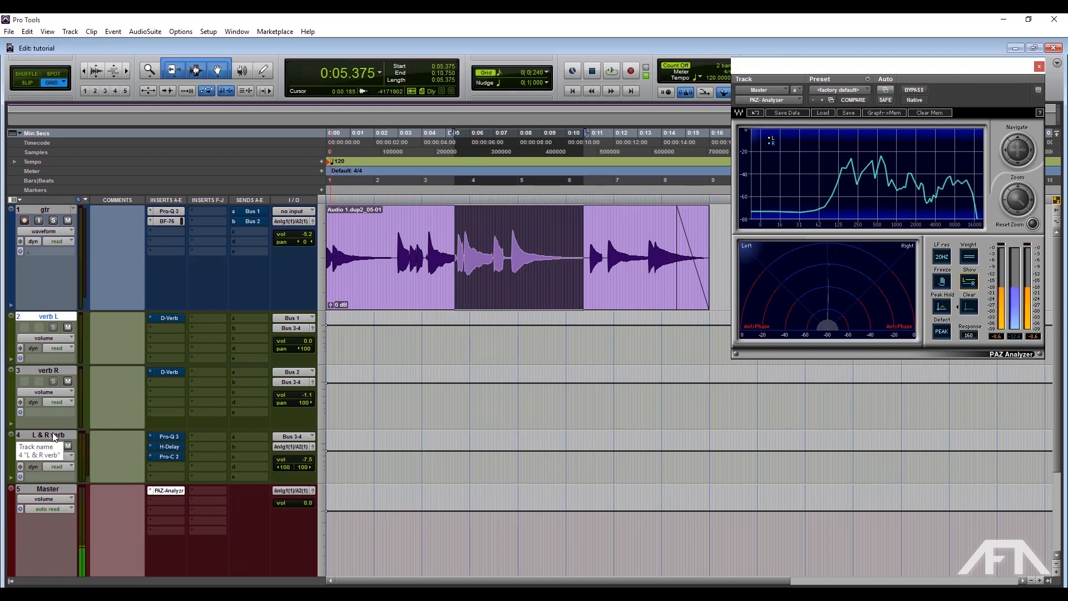
Delete the verb L, verb R and L & R verb tracks.
{"action": "left_click", "coordinate": [54, 436], "text": "shift"}
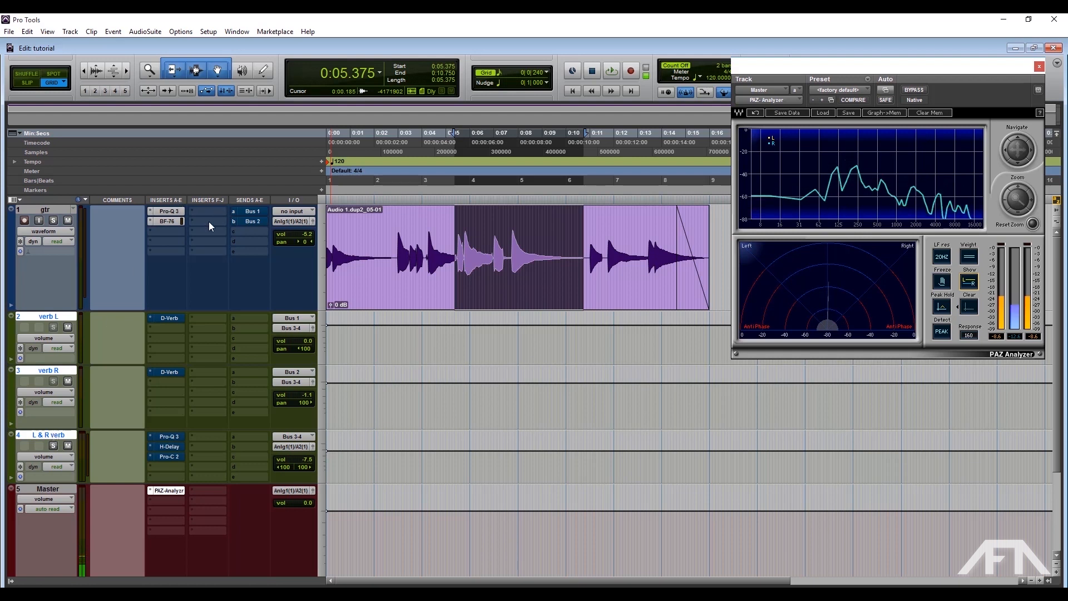
{"action": "right_click", "coordinate": [58, 318]}
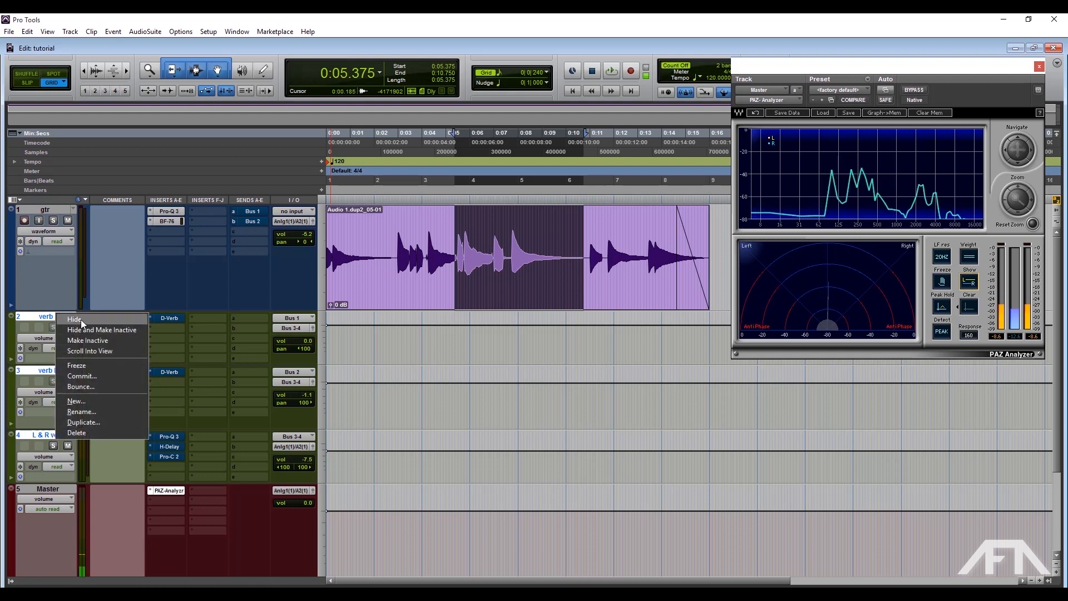
{"action": "left_click", "coordinate": [79, 433]}
Remove the Bus 1 and Bus 2 sends from the gtr track.
{"action": "left_click", "coordinate": [233, 211]}
{"action": "left_click", "coordinate": [242, 215]}
{"action": "left_click", "coordinate": [232, 221]}
{"action": "left_click", "coordinate": [244, 224]}
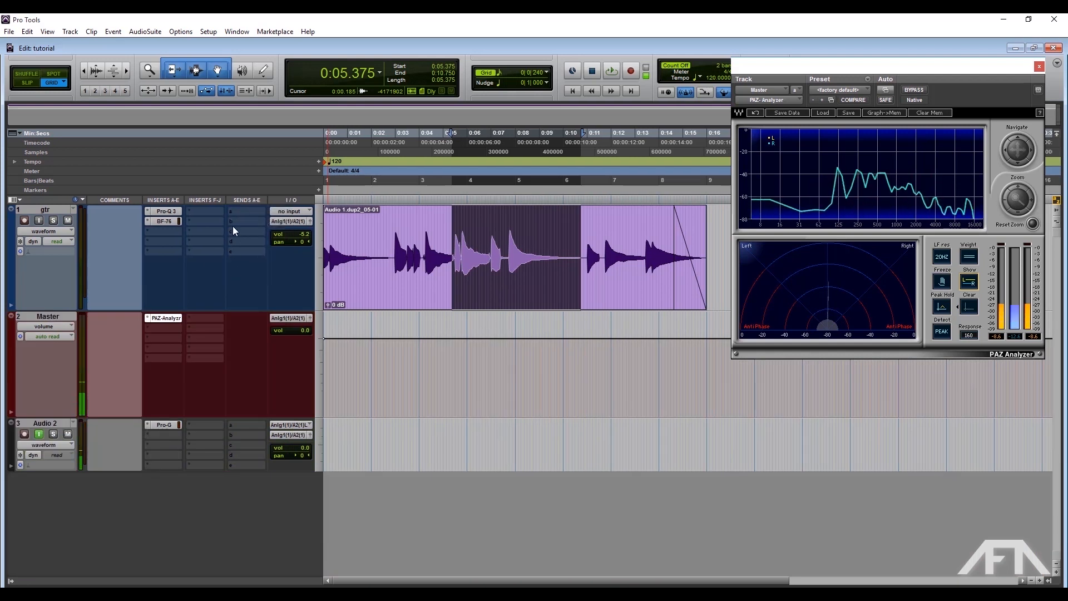
Create two new mono Aux Input tracks directly below the gtr track.
{"action": "left_click", "coordinate": [55, 210]}
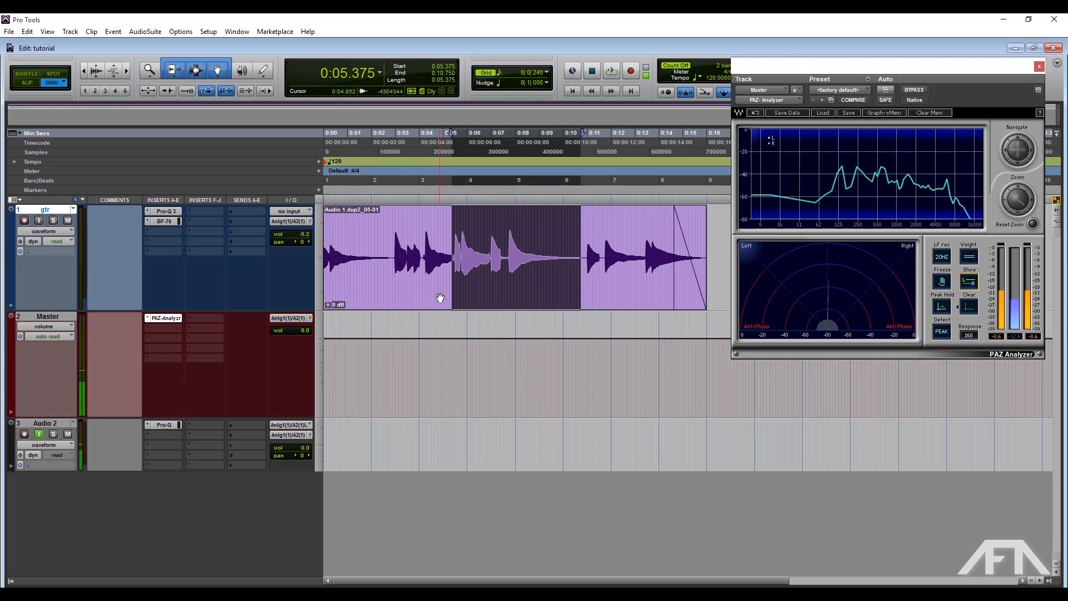
{"action": "left_click", "coordinate": [434, 381]}
{"action": "key", "text": "ctrl+shift+n"}
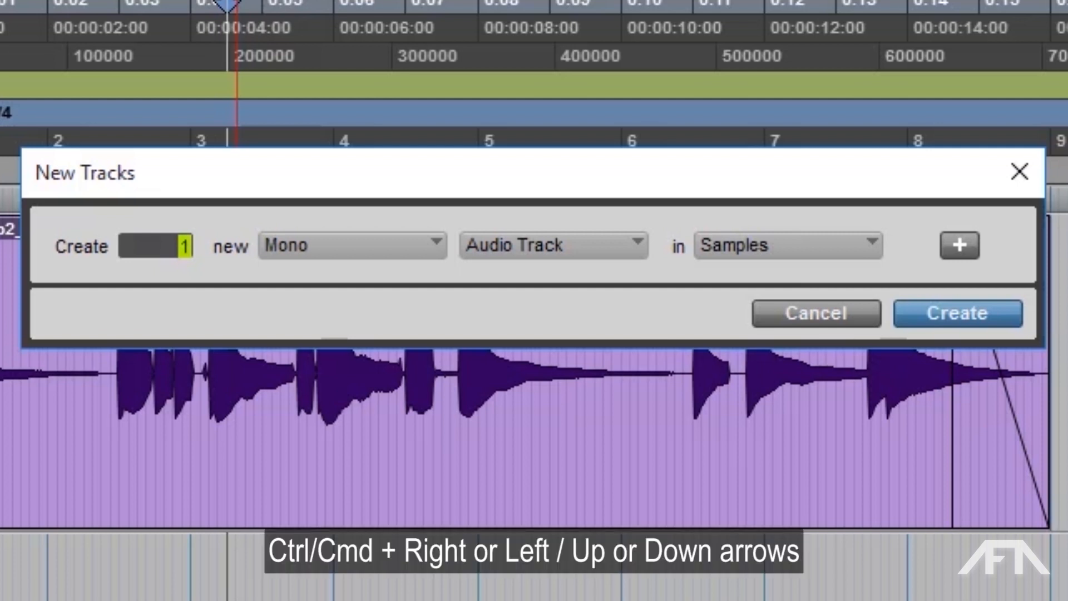
{"action": "key", "text": "ctrl+Right"}
{"action": "key", "text": "ctrl+Left"}
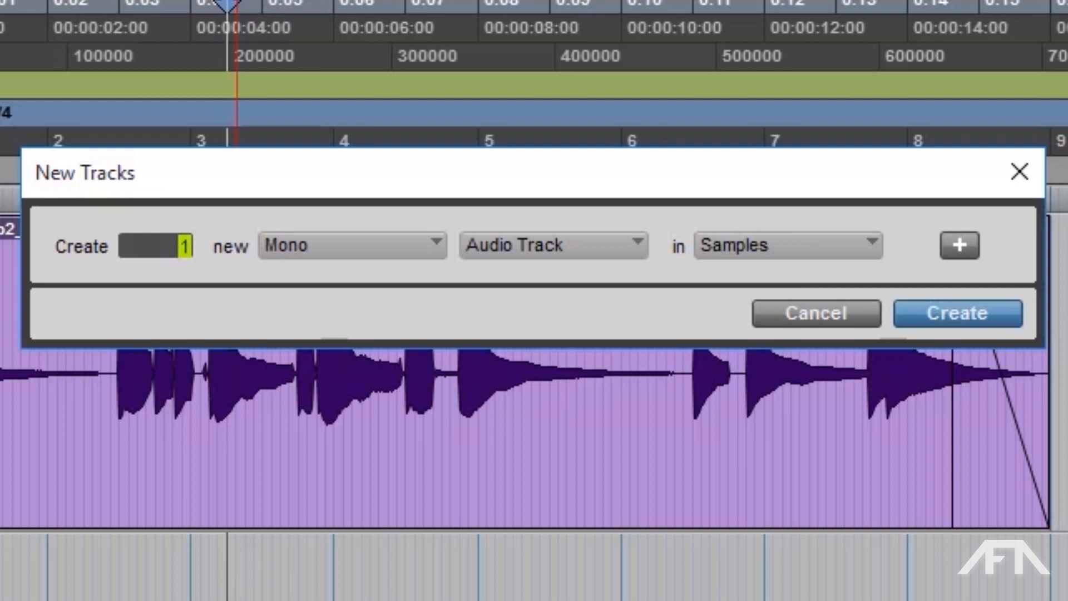
{"action": "type", "text": "2"}
{"action": "key", "text": "ctrl+Down"}
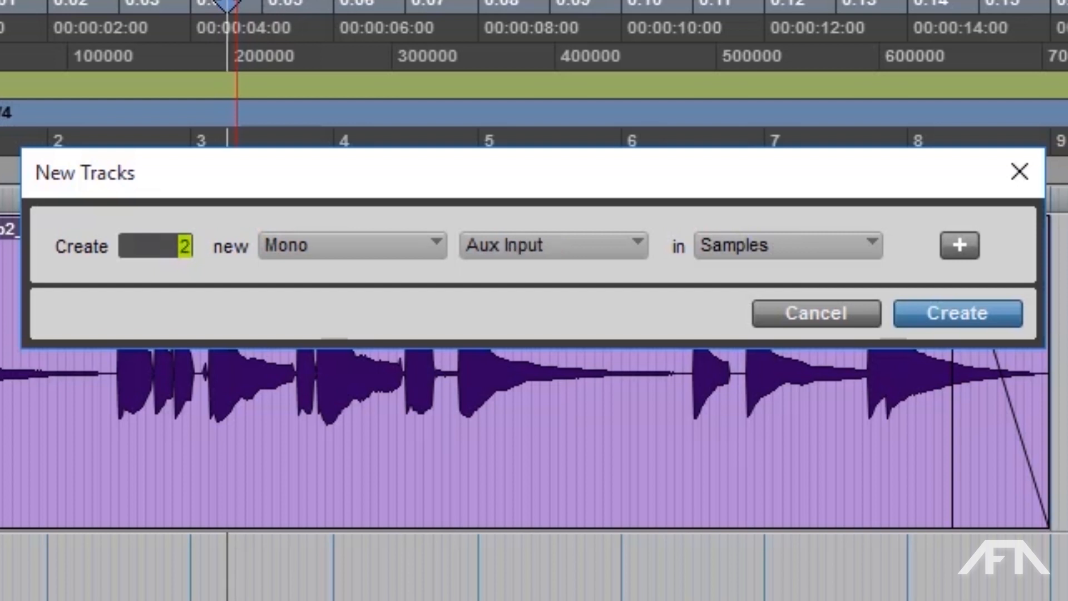
{"action": "key", "text": "Return"}
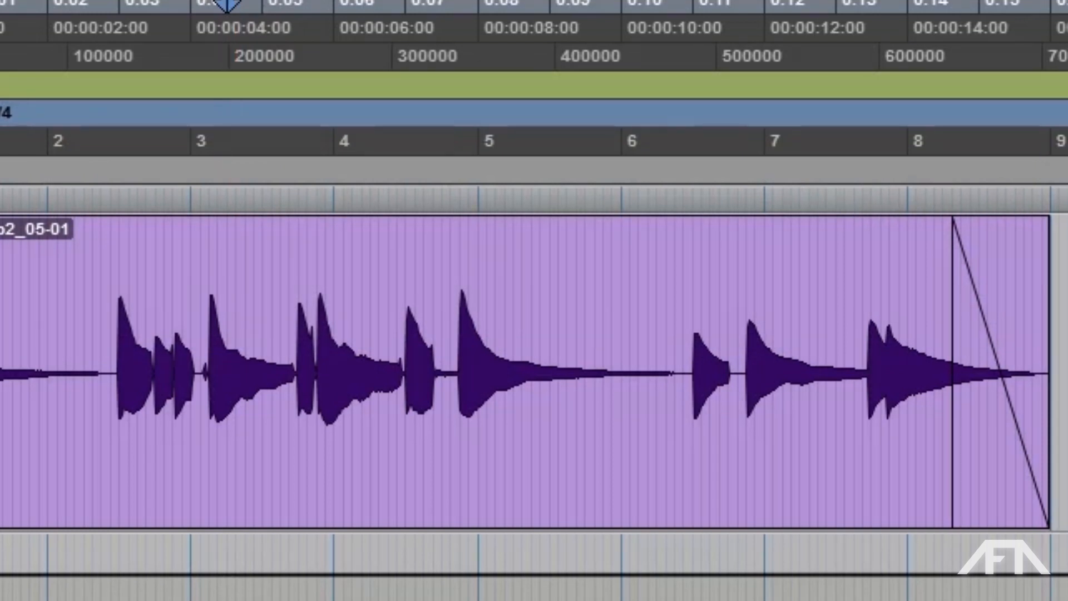
Create one new stereo Aux Input track below the two mono aux tracks.
{"action": "key", "text": "ctrl+shift+n"}
{"action": "key", "text": "ctrl+Right"}
{"action": "key", "text": "ctrl+Down"}
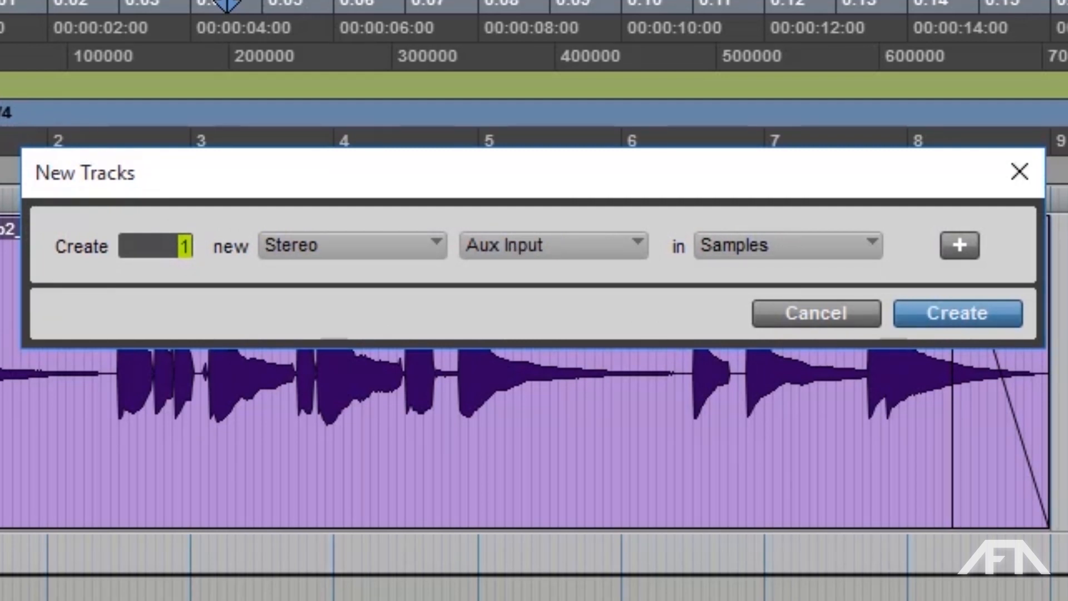
{"action": "key", "text": "Return"}
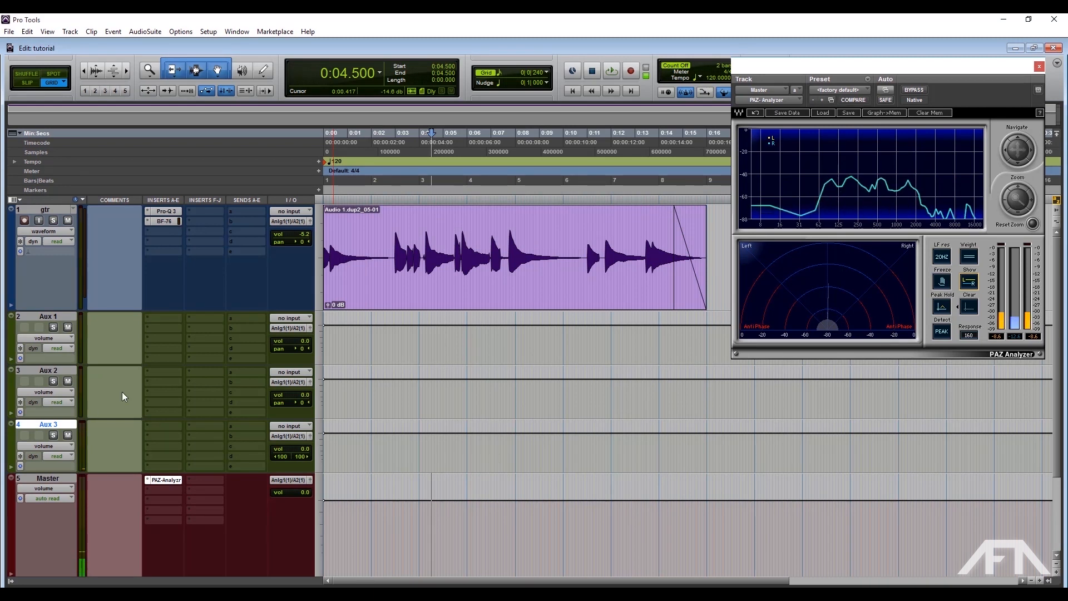
Rename the Aux 1, Aux 2 and Aux 3 tracks as verb L, verb R and verb bus.
{"action": "double_click", "coordinate": [44, 315]}
{"action": "type", "text": "verb R"}
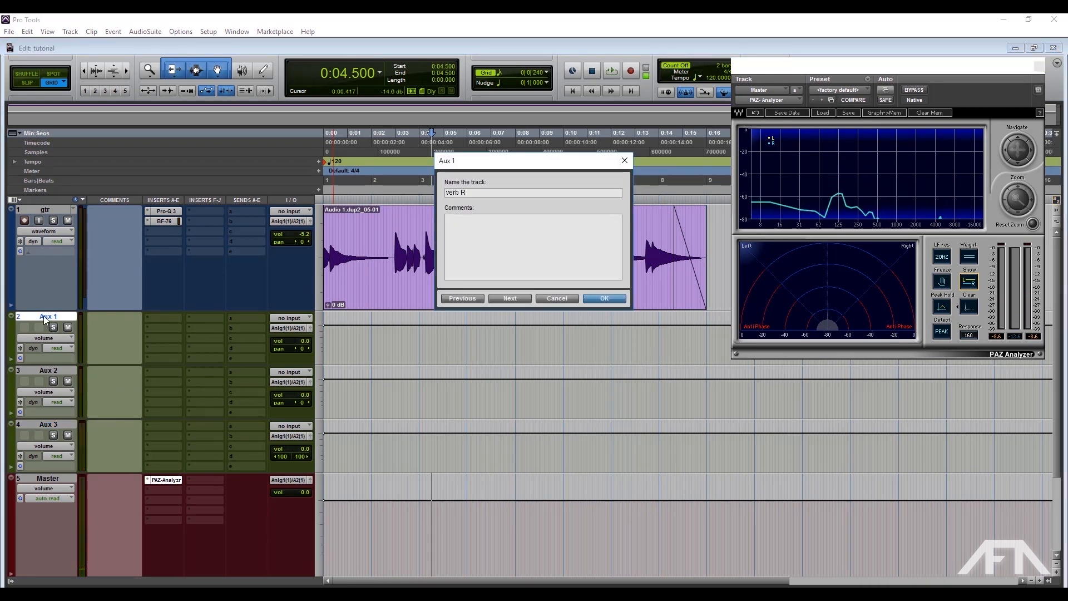
{"action": "key", "text": "BackSpace"}
{"action": "type", "text": "L"}
{"action": "key", "text": "ctrl+Right"}
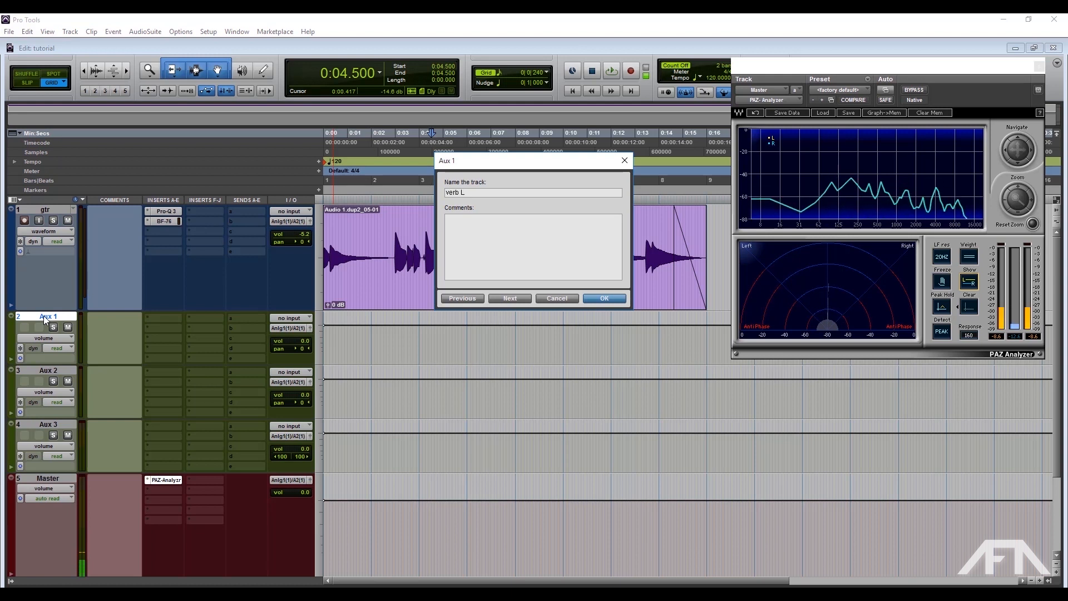
{"action": "type", "text": "ver"}
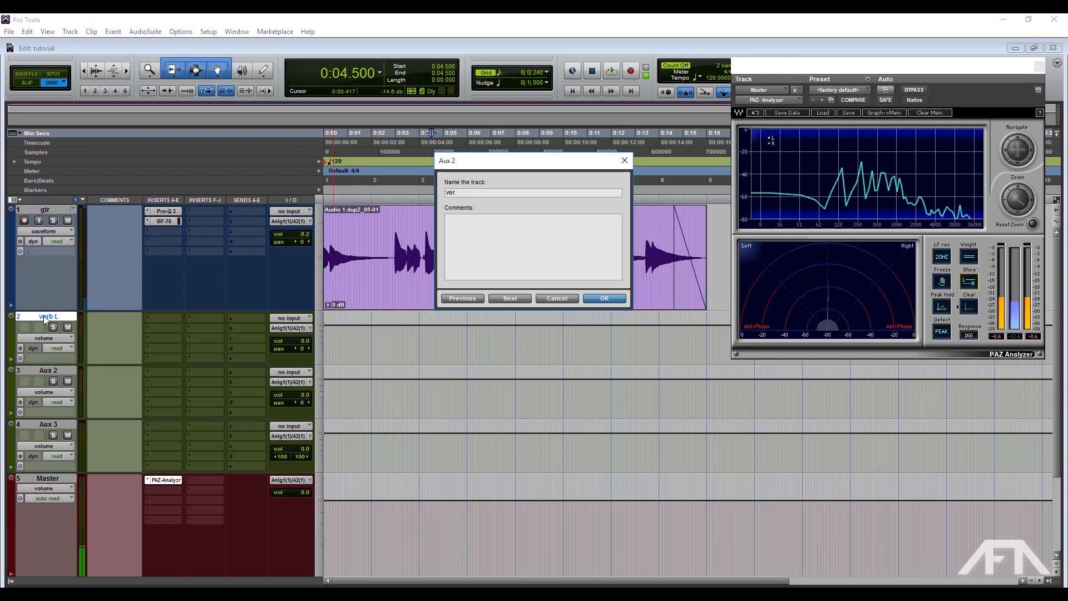
{"action": "type", "text": "b R"}
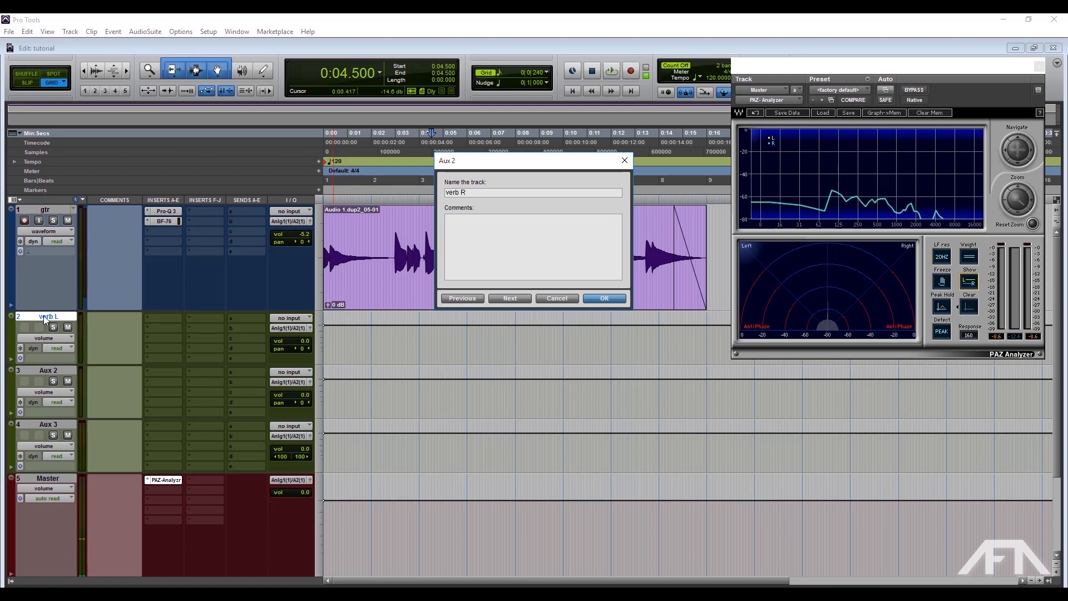
{"action": "key", "text": "ctrl+Right"}
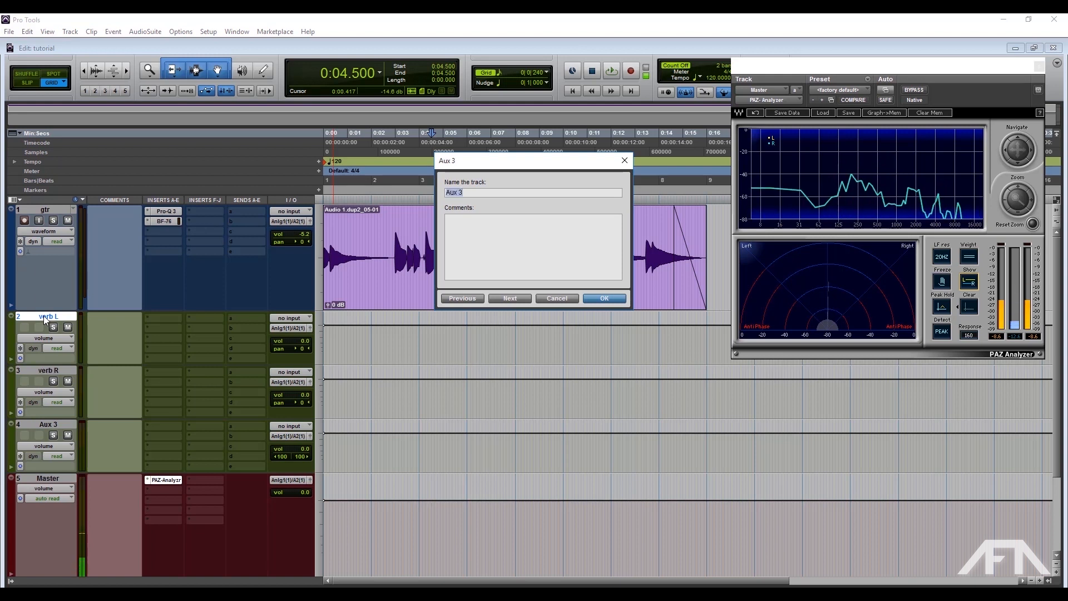
{"action": "type", "text": "verb bus"}
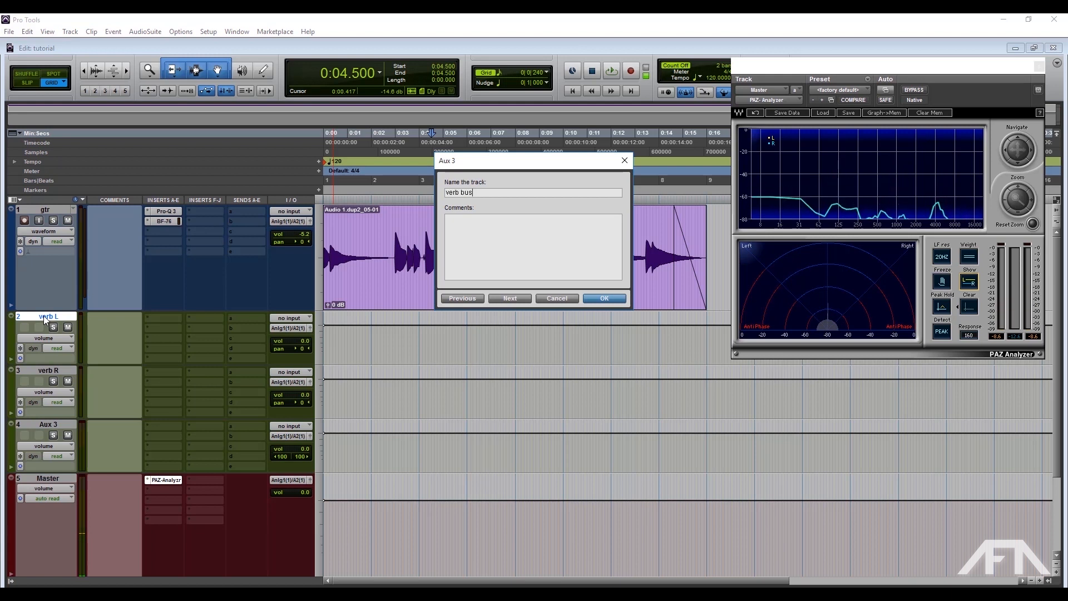
{"action": "key", "text": "Return"}
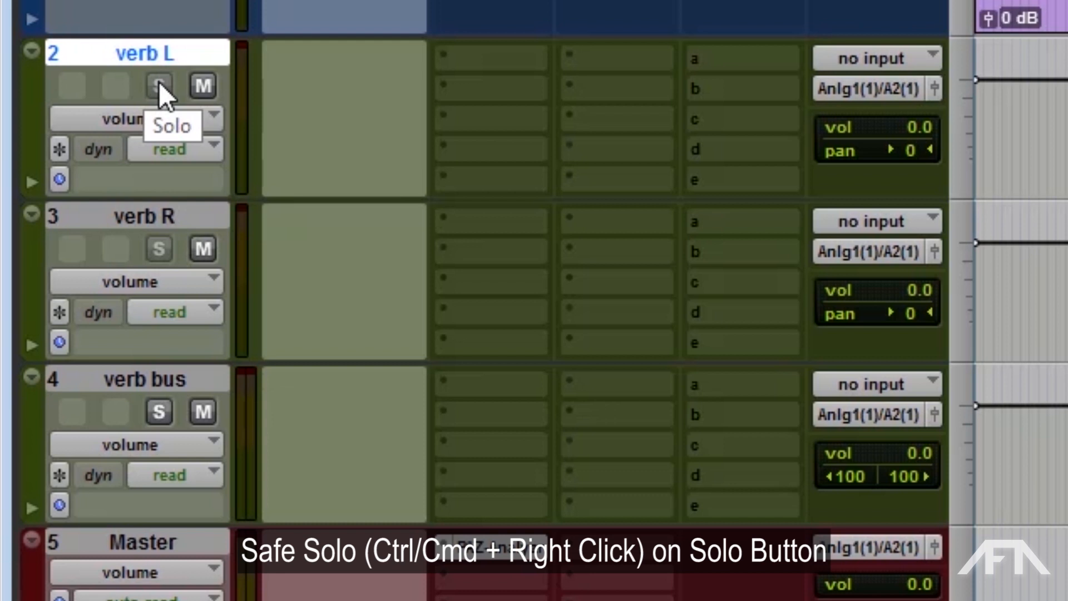
Solo-safe the verb L and verb R tracks and set verb L's input to the mono Bus 1.
{"action": "right_click", "coordinate": [158, 84], "text": "ctrl"}
{"action": "right_click", "coordinate": [158, 82], "text": "ctrl"}
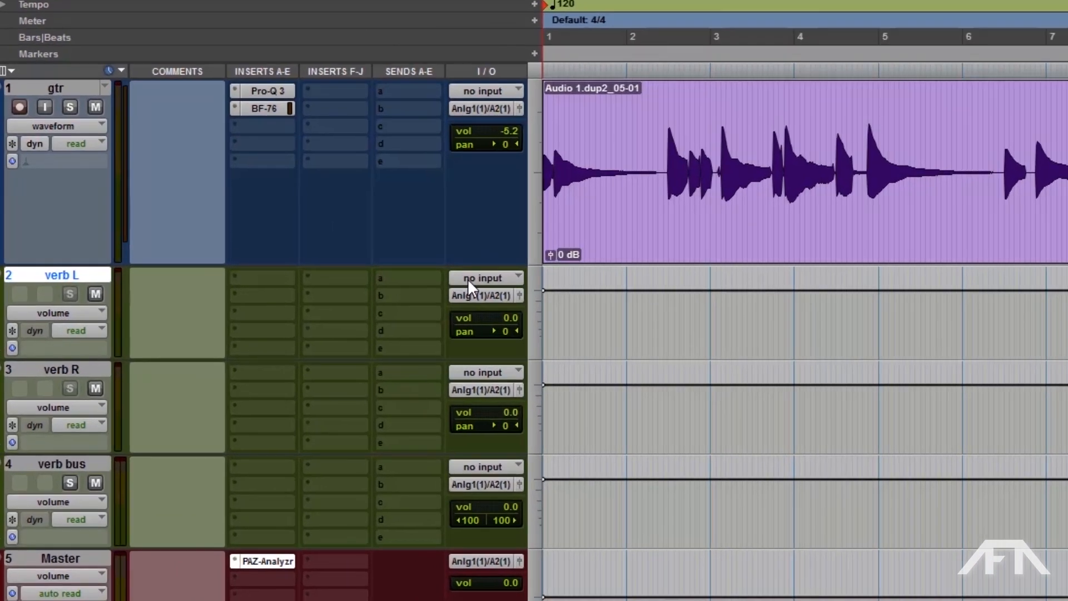
{"action": "left_click", "coordinate": [280, 318]}
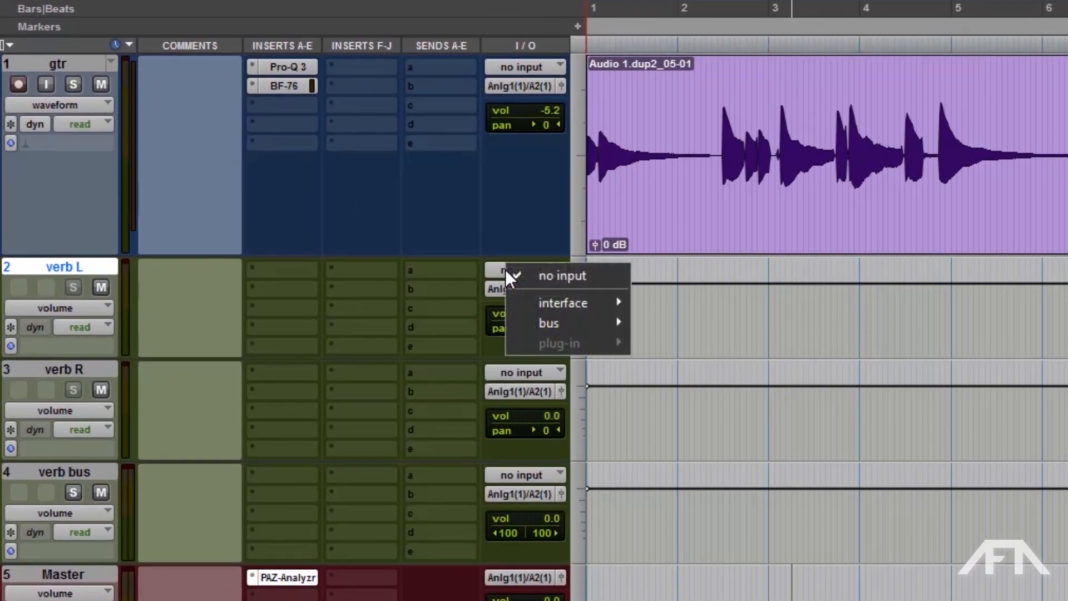
{"action": "mouse_move", "coordinate": [588, 324]}
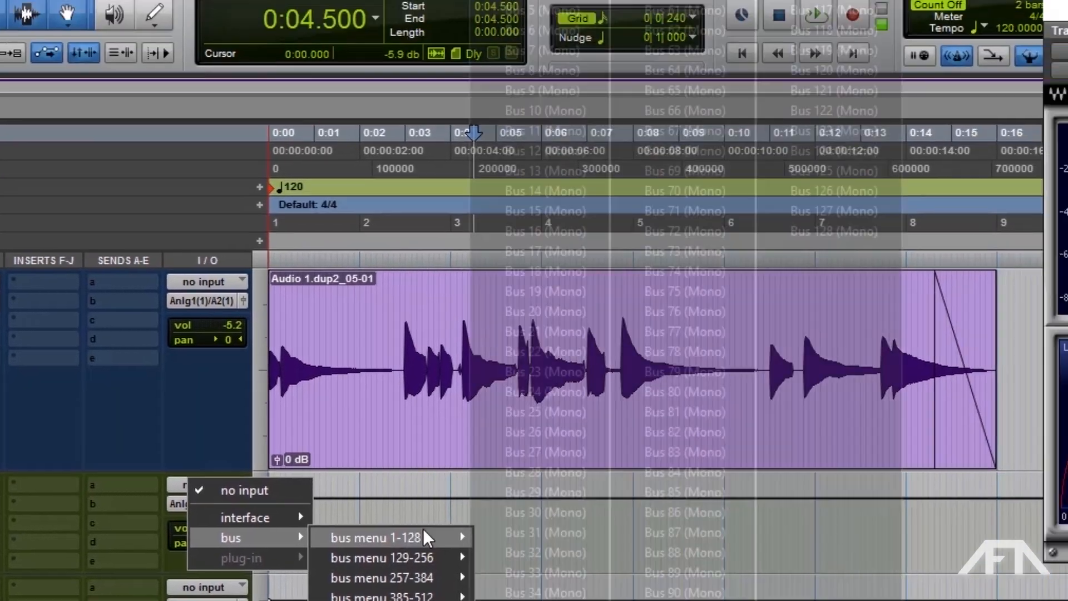
{"action": "mouse_move", "coordinate": [695, 322]}
{"action": "left_click", "coordinate": [441, 18]}
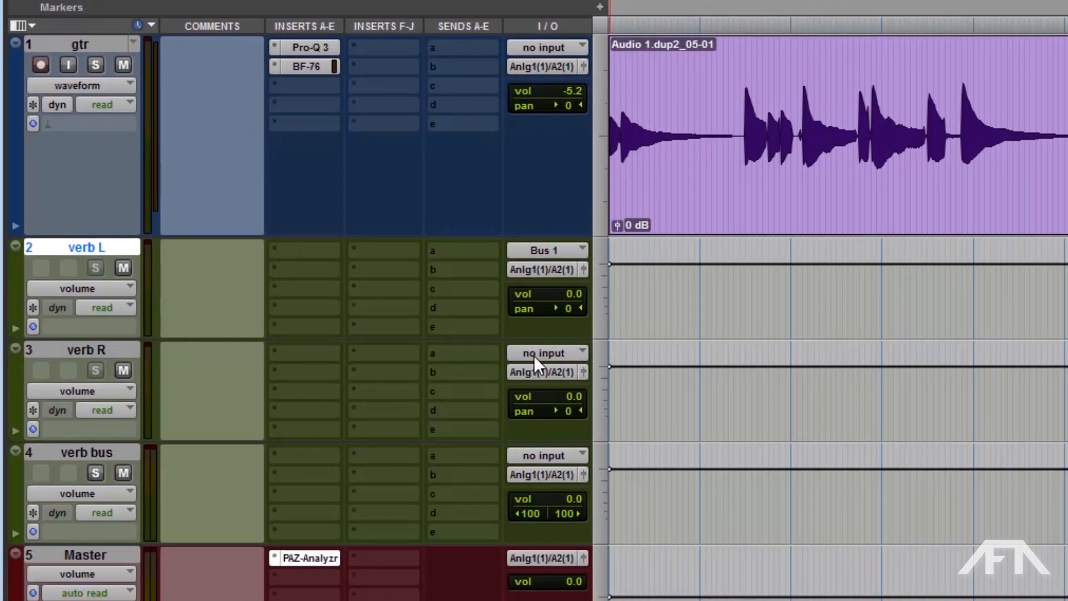
Set the verb R track's input to the mono Bus 2.
{"action": "left_click", "coordinate": [534, 356]}
{"action": "mouse_move", "coordinate": [580, 403]}
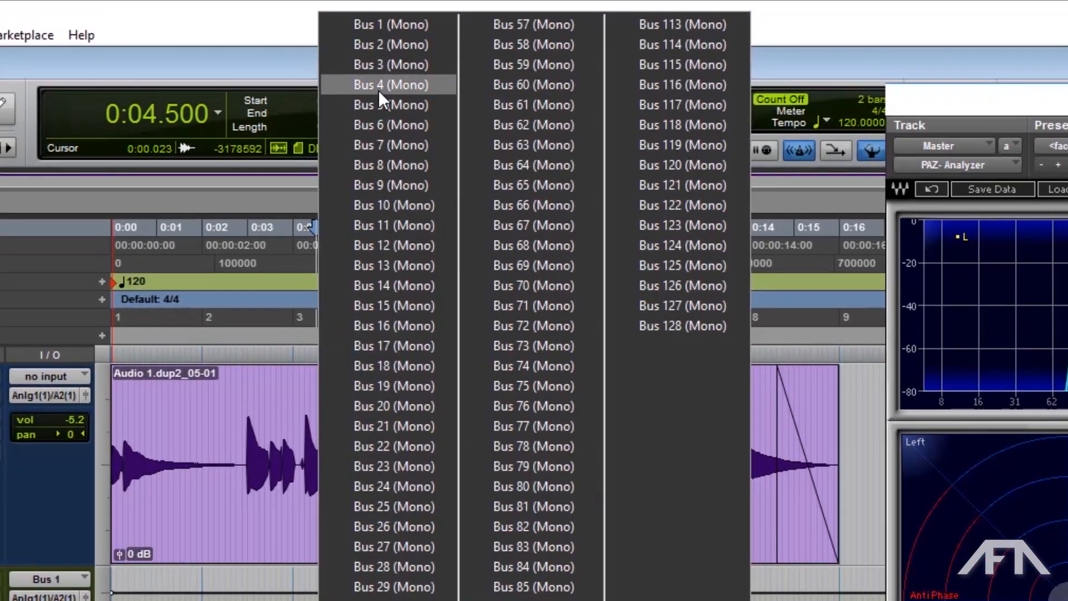
{"action": "left_click", "coordinate": [398, 48]}
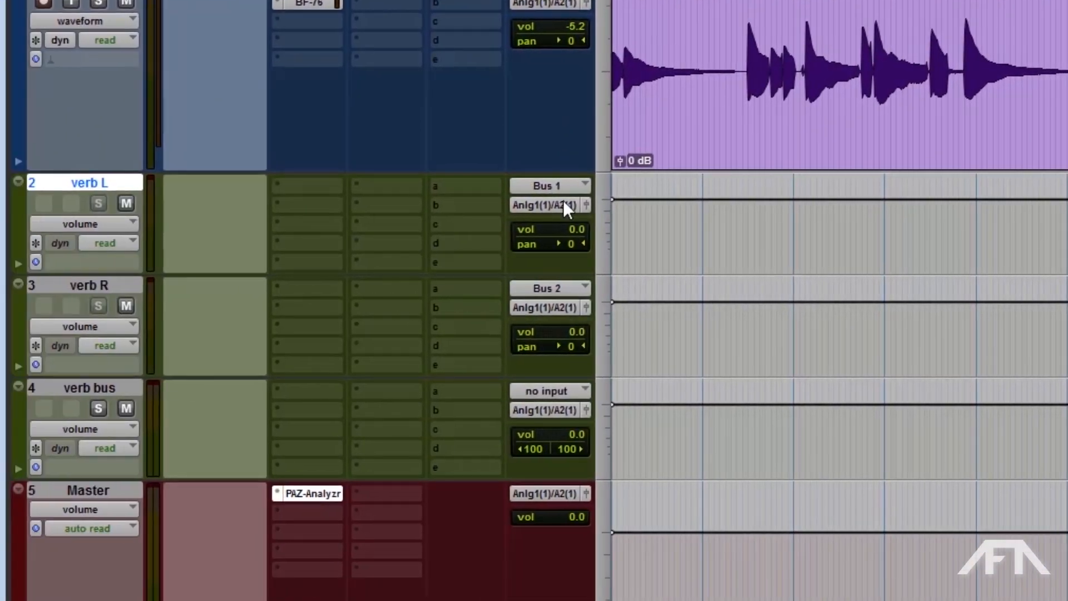
Select the verb L and verb R tracks together and route both of their outputs to the stereo Bus 3-4.
{"action": "left_click", "coordinate": [121, 286], "text": "shift"}
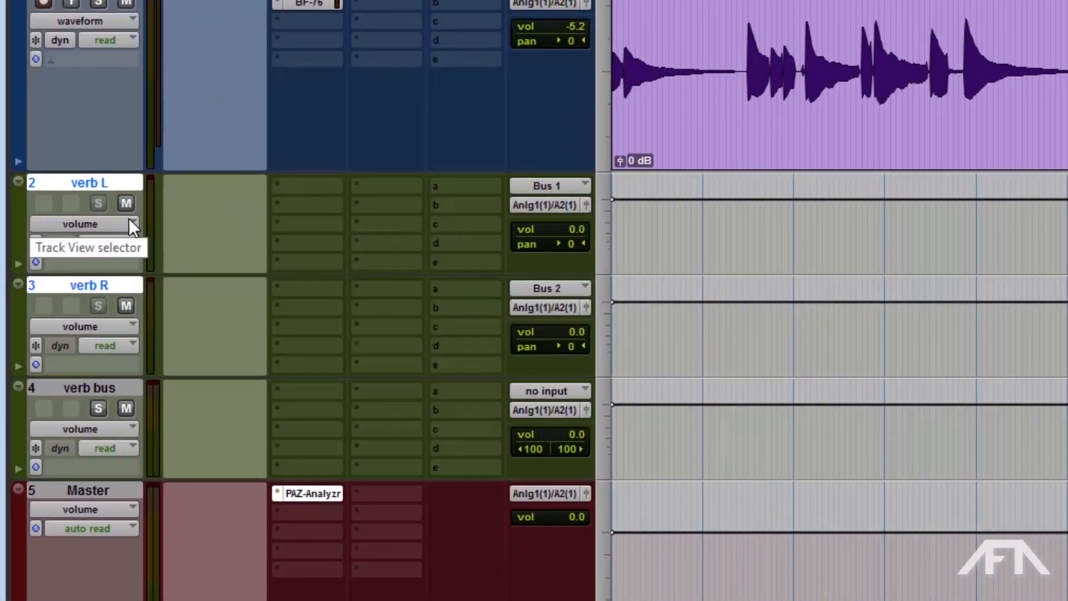
{"action": "left_click", "coordinate": [564, 310]}
{"action": "mouse_move", "coordinate": [628, 365]}
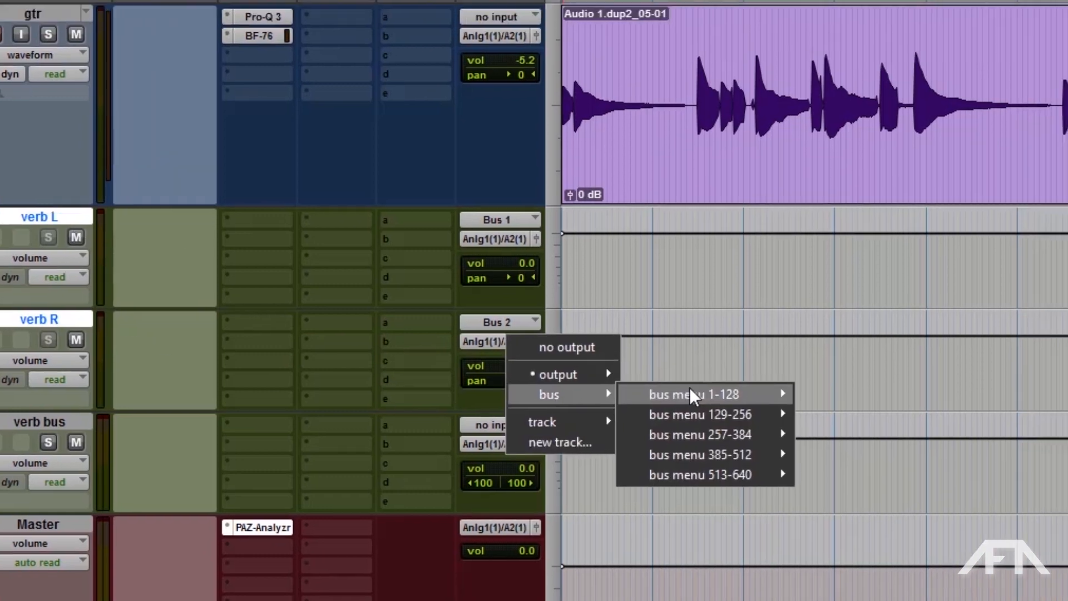
{"action": "mouse_move", "coordinate": [690, 388]}
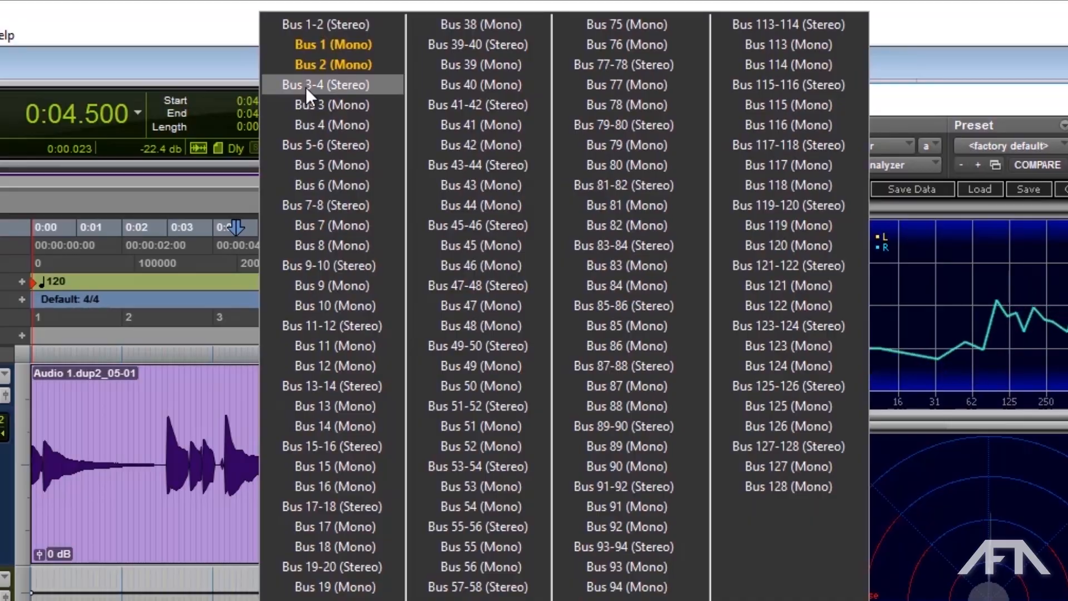
{"action": "left_click", "coordinate": [305, 86]}
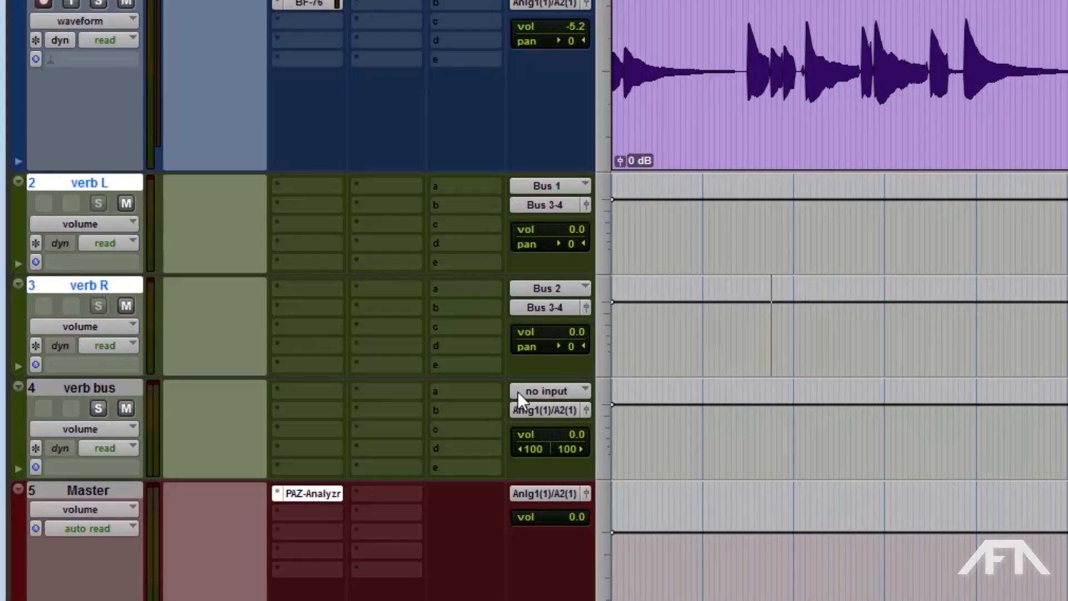
Set the verb bus track's input to the stereo Bus 3-4.
{"action": "left_click", "coordinate": [84, 388]}
{"action": "left_click", "coordinate": [553, 389]}
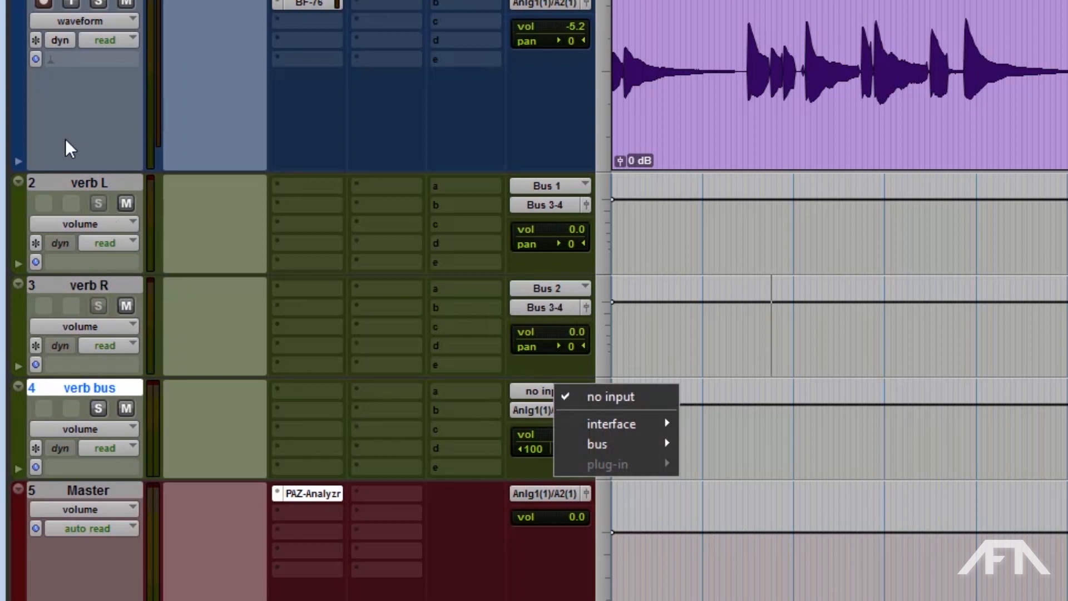
{"action": "mouse_move", "coordinate": [632, 445]}
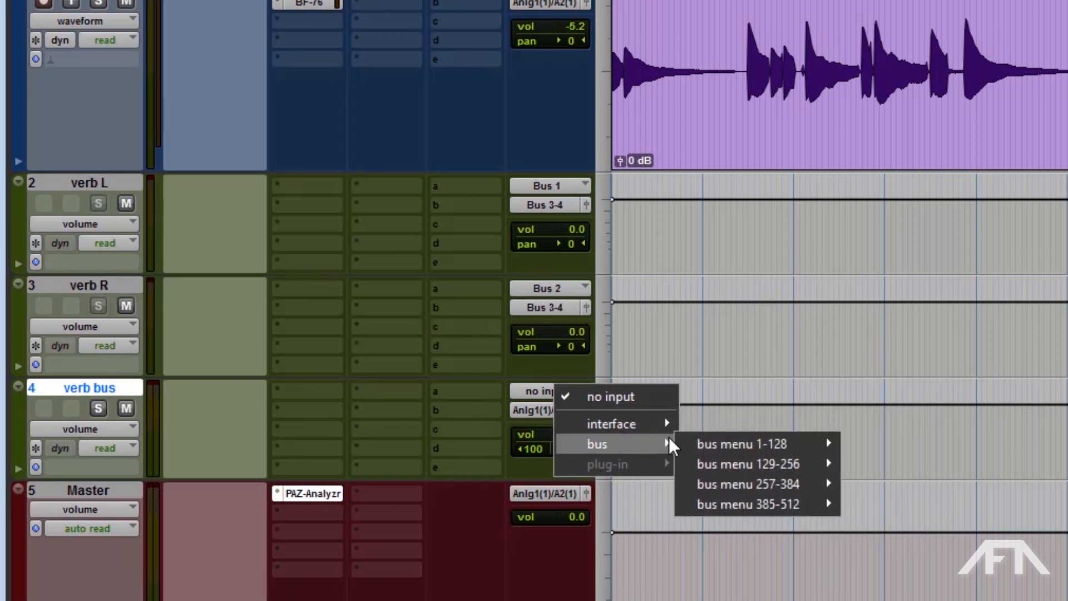
{"action": "mouse_move", "coordinate": [708, 443]}
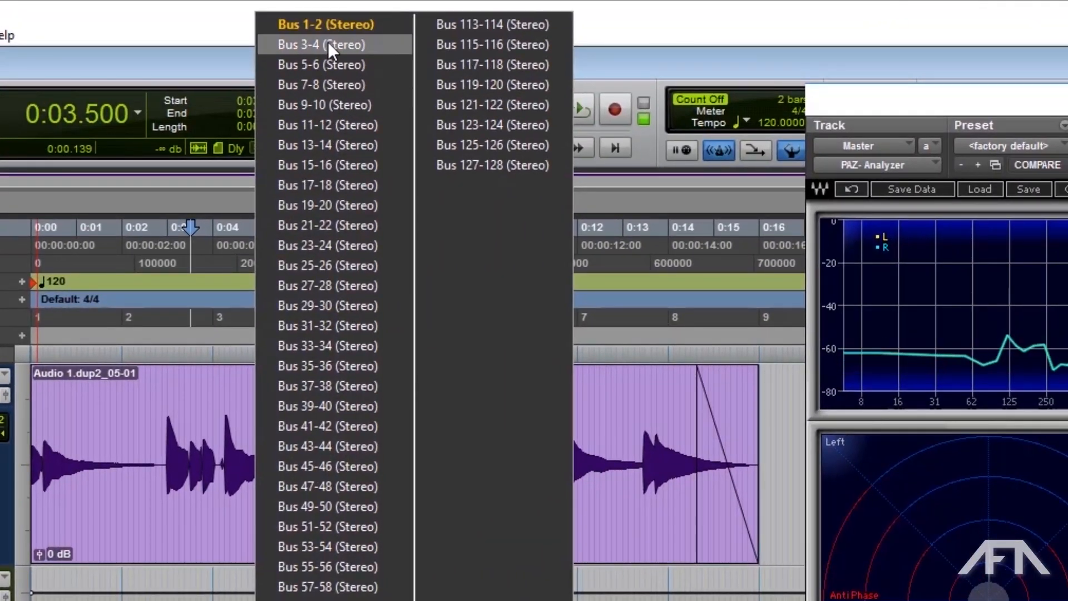
{"action": "left_click", "coordinate": [328, 42]}
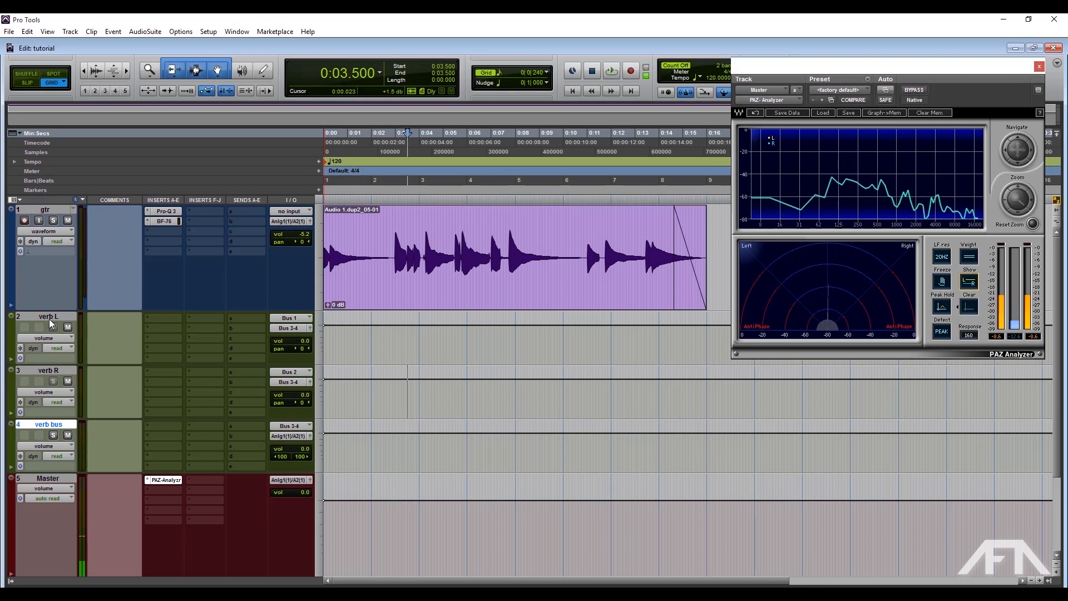
Pan verb L fully left (100) and verb R fully right (100) in the Mix window.
{"action": "key", "text": "ctrl+equal"}
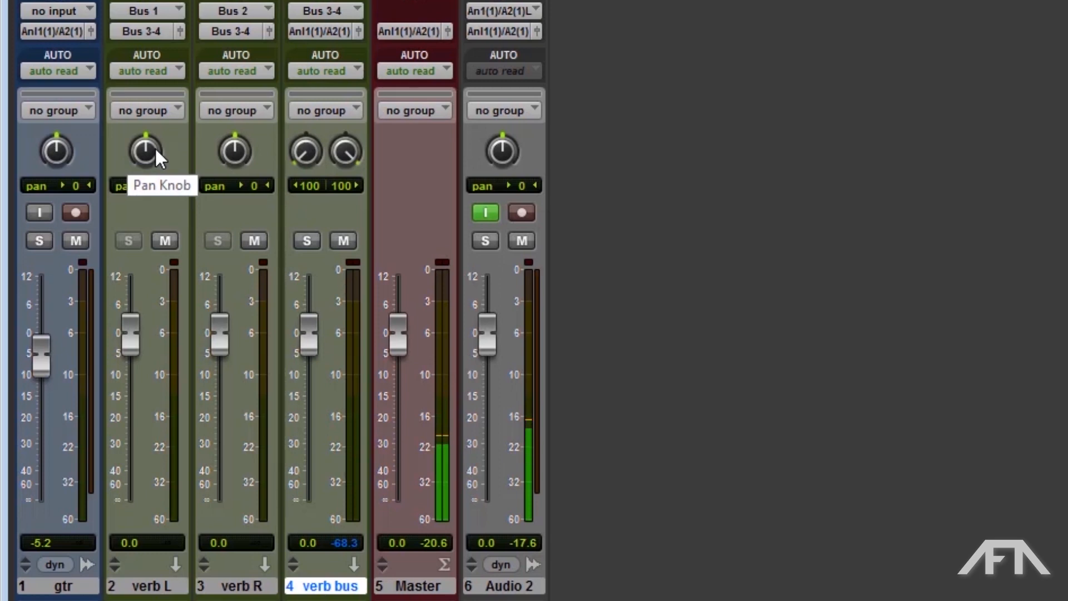
{"action": "left_click_drag", "start_coordinate": [154, 147], "coordinate": [155, 200]}
{"action": "left_click_drag", "start_coordinate": [237, 153], "coordinate": [237, 2]}
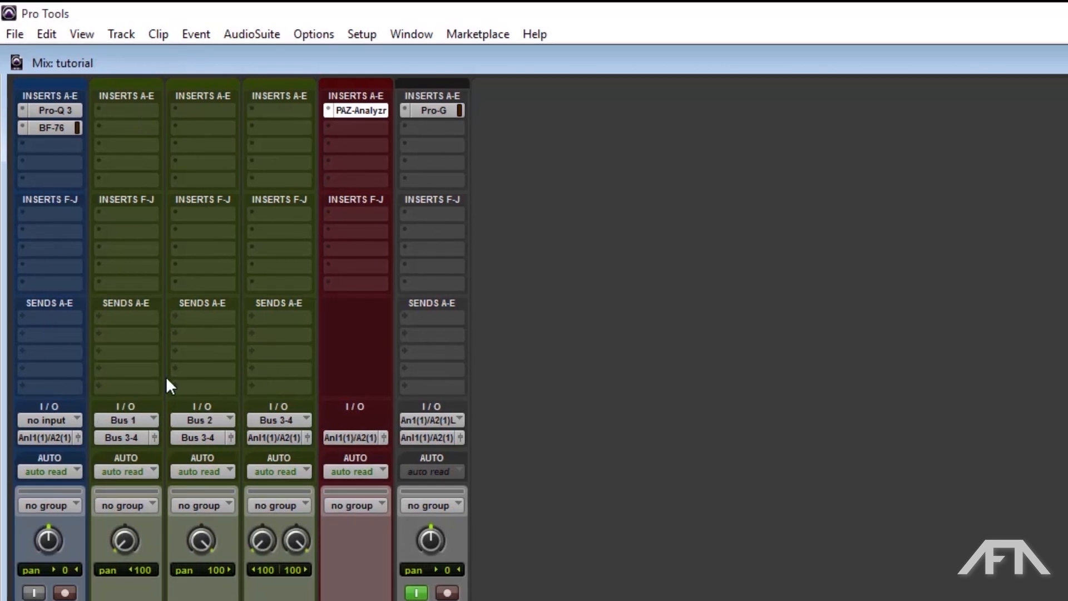
Add two sends to the gtr track, send a to the mono Bus 1 and send b to the mono Bus 2.
{"action": "left_click", "coordinate": [55, 334]}
{"action": "mouse_move", "coordinate": [113, 371]}
{"action": "mouse_move", "coordinate": [272, 367]}
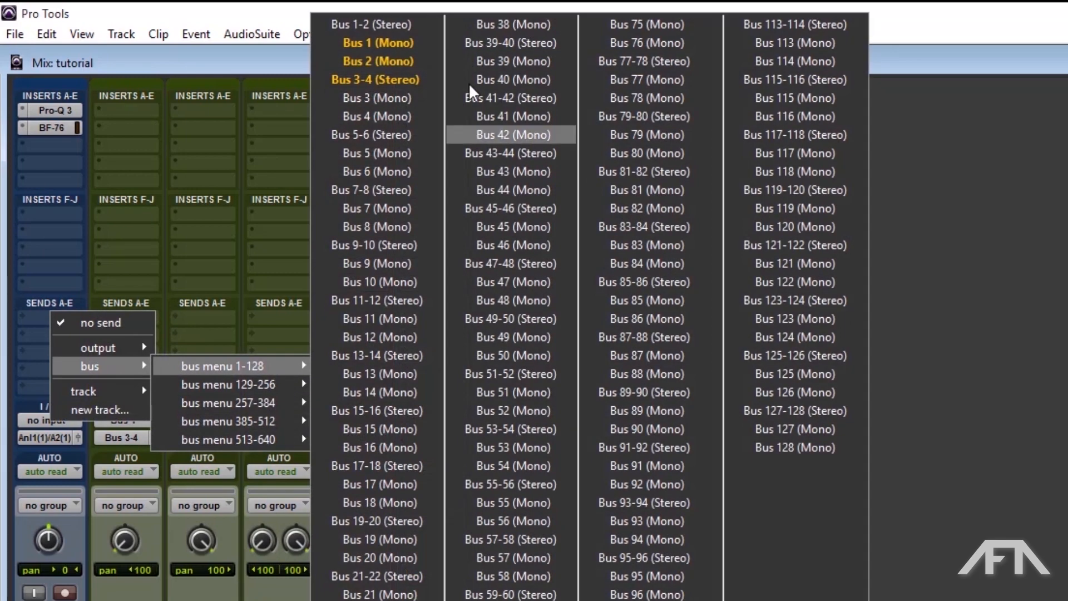
{"action": "left_click", "coordinate": [398, 41]}
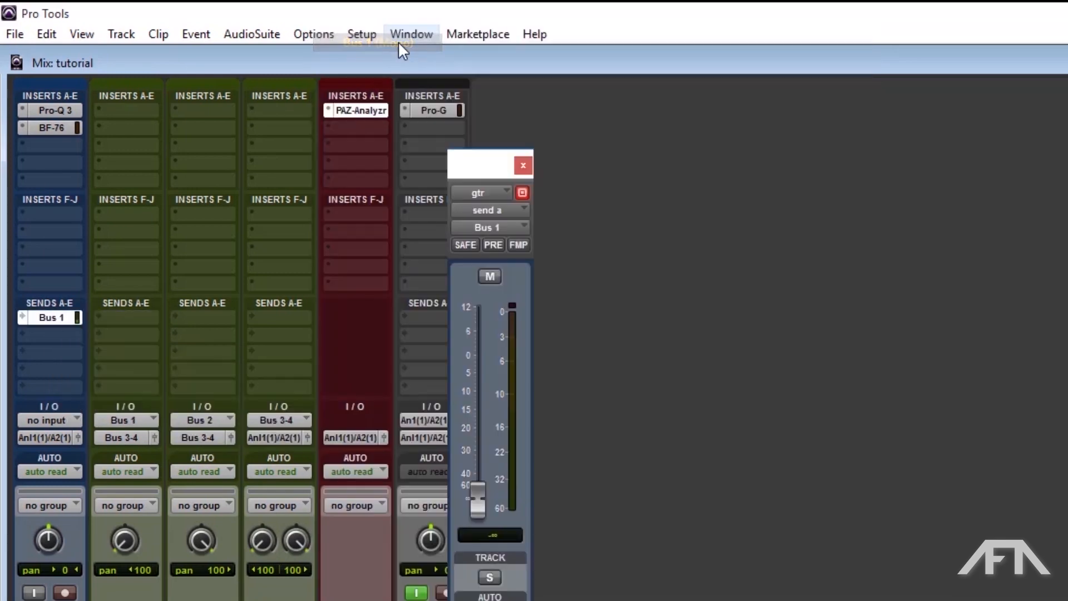
{"action": "left_click", "coordinate": [53, 337]}
{"action": "mouse_move", "coordinate": [109, 378]}
{"action": "mouse_move", "coordinate": [222, 383]}
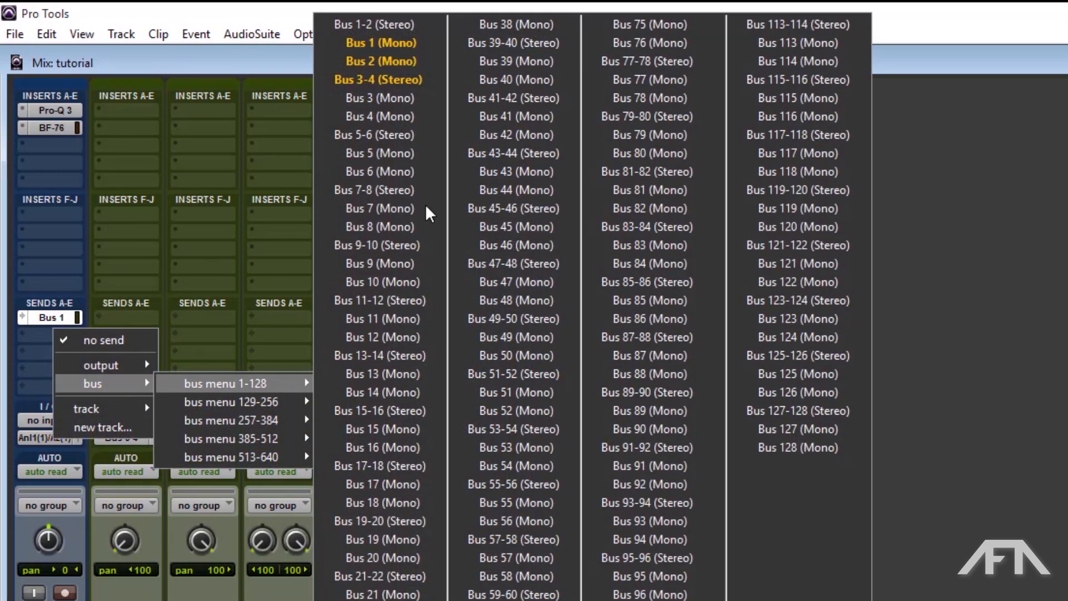
{"action": "left_click", "coordinate": [383, 62]}
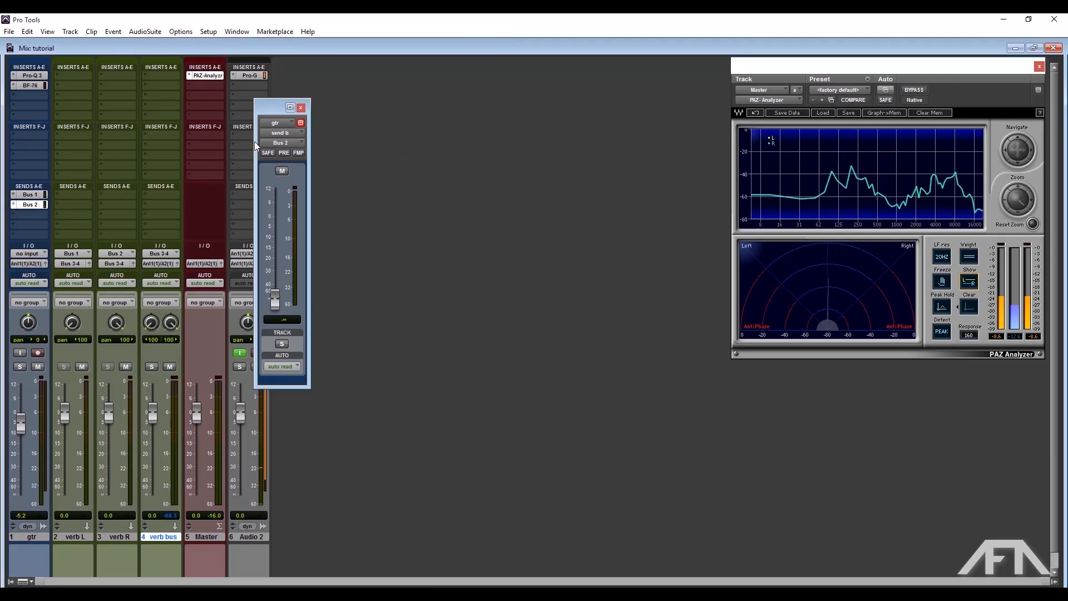
Show both gtr send faders side by side and set the Bus 1 and Bus 2 send levels to 0.0 dB.
{"action": "left_click", "coordinate": [30, 194]}
{"action": "left_click_drag", "start_coordinate": [33, 25], "coordinate": [393, 106]}
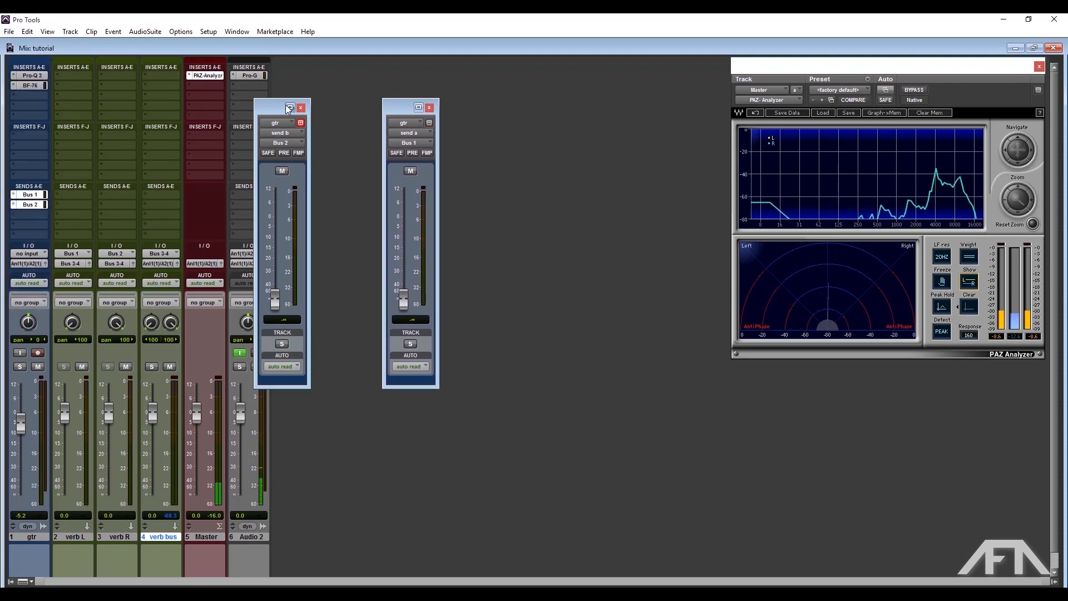
{"action": "left_click_drag", "start_coordinate": [284, 104], "coordinate": [314, 104]}
{"action": "left_click", "coordinate": [313, 298], "text": "alt"}
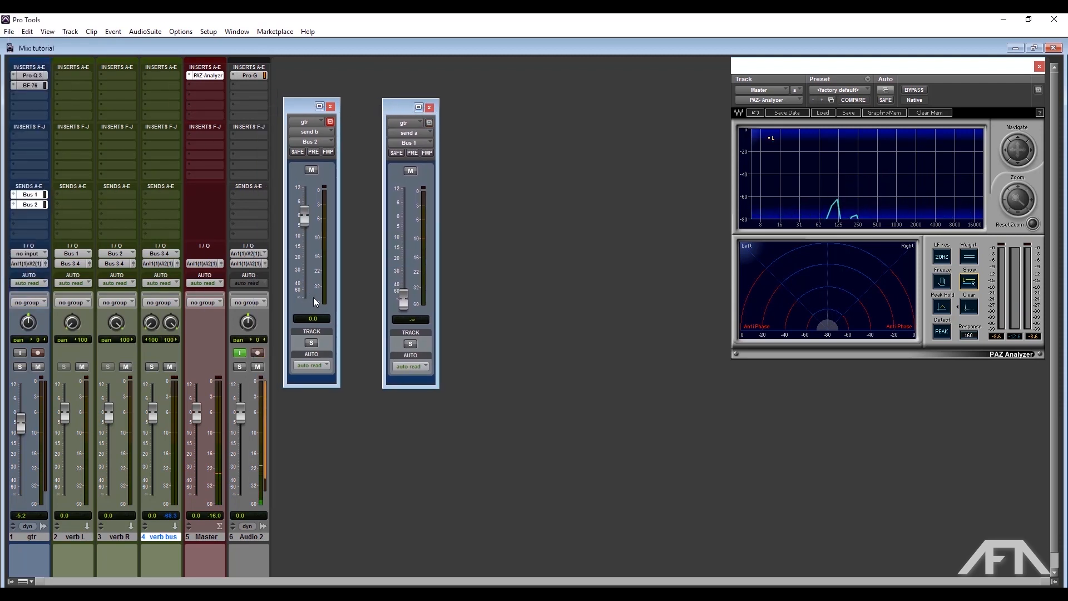
{"action": "left_click", "coordinate": [398, 302], "text": "alt"}
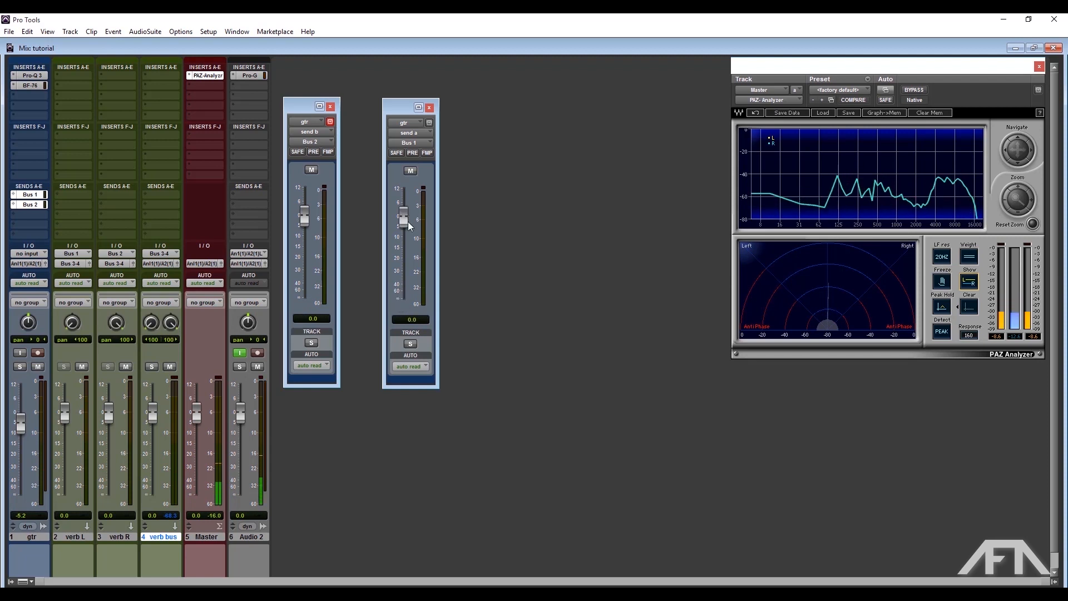
{"action": "left_click_drag", "start_coordinate": [402, 110], "coordinate": [212, 114]}
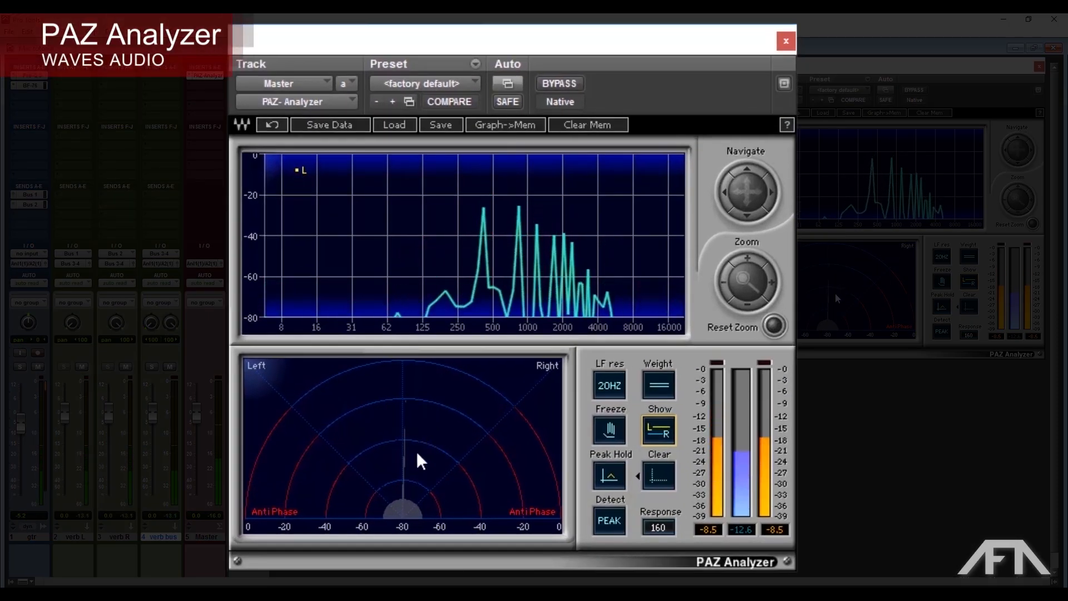
Toggle the mutes of the gtr track's Bus 1 and Bus 2 sends to compare the signal in the PAZ Analyzer.
{"action": "left_click", "coordinate": [31, 195], "text": "ctrl"}
{"action": "left_click", "coordinate": [31, 205], "text": "ctrl"}
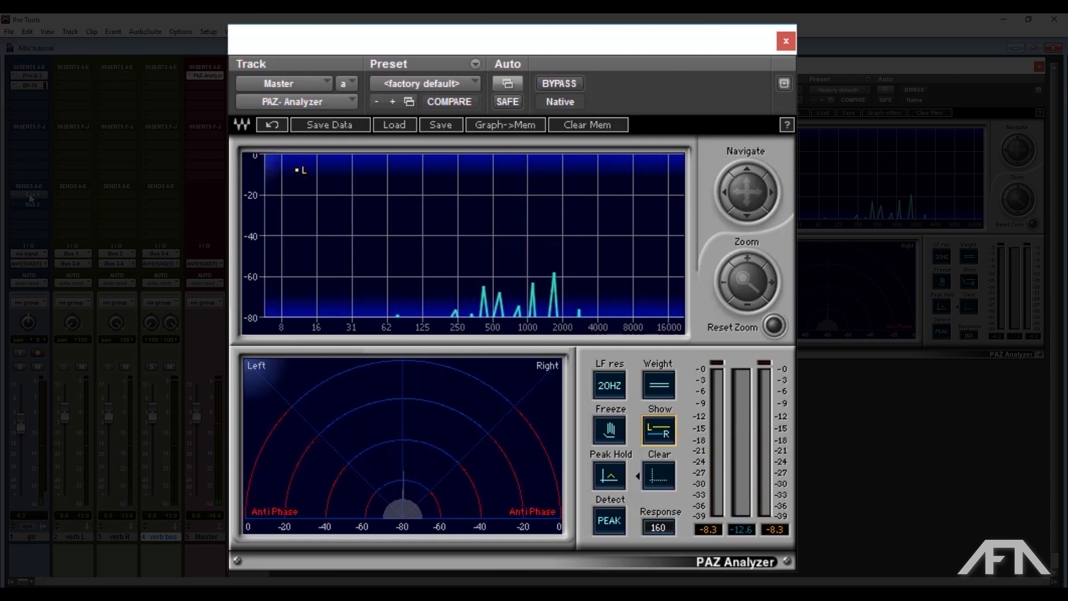
{"action": "left_click", "coordinate": [30, 205], "text": "ctrl"}
{"action": "left_click", "coordinate": [28, 195], "text": "ctrl"}
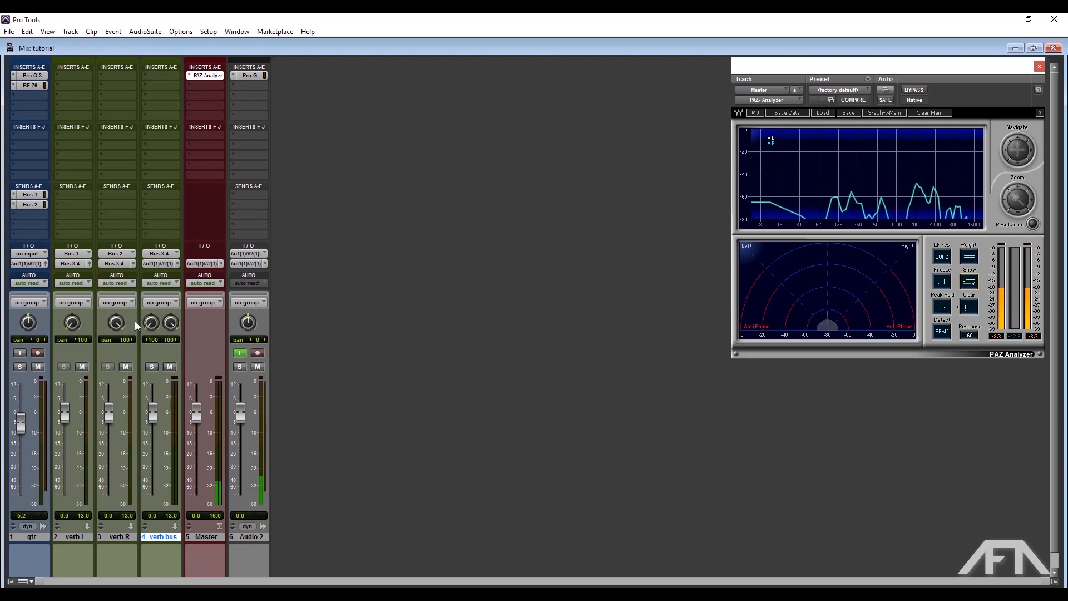
Return to the Edit window, show the gtr track's two send windows side by side, and toggle their pre-fader setting.
{"action": "key", "text": "ctrl+equal"}
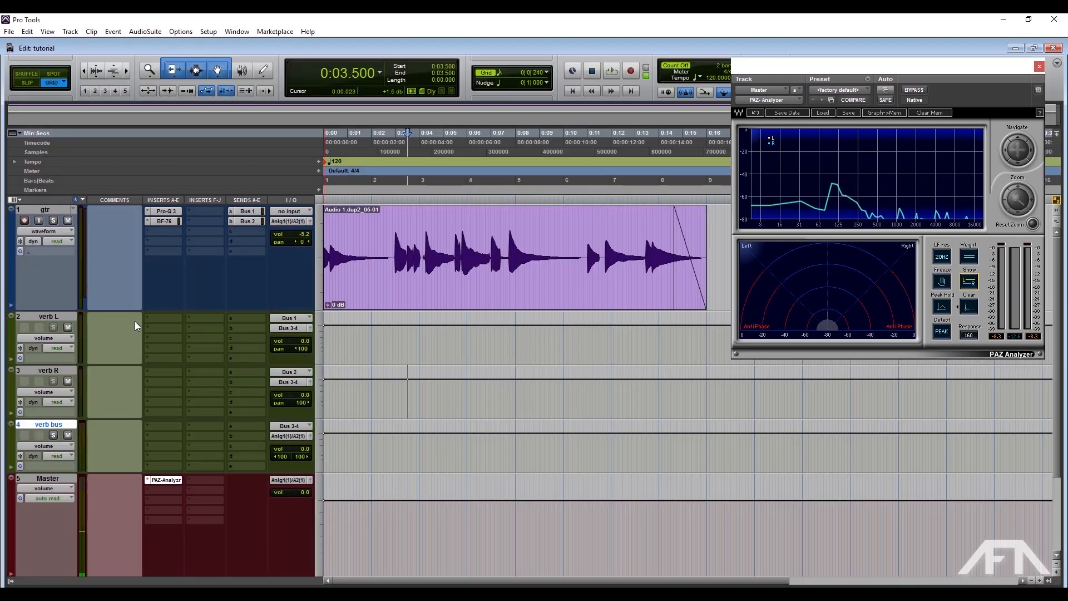
{"action": "left_click", "coordinate": [252, 212]}
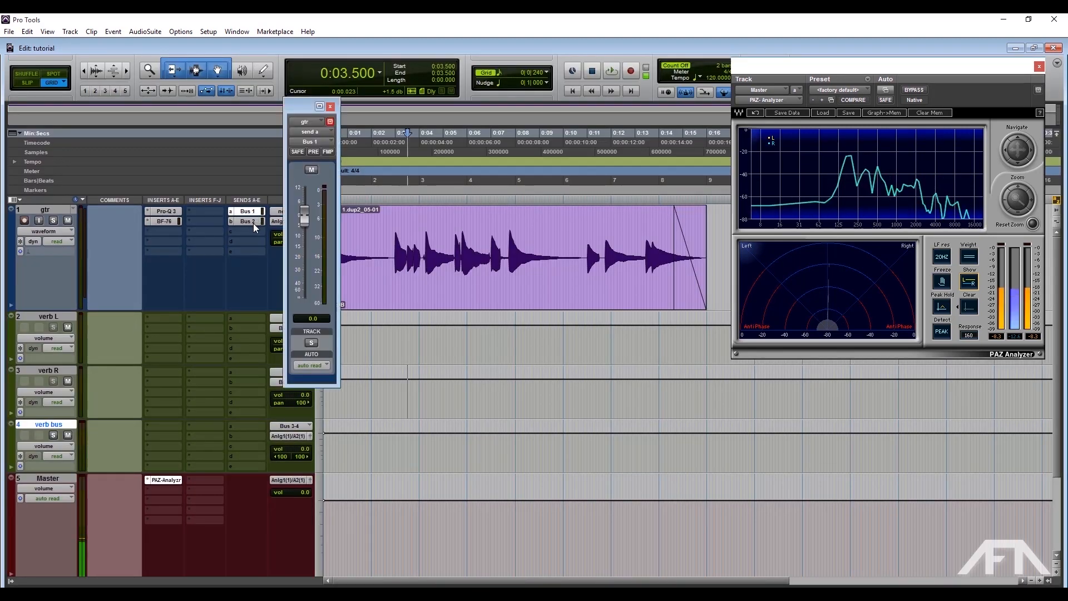
{"action": "left_click", "coordinate": [252, 222]}
{"action": "left_click_drag", "start_coordinate": [25, 27], "coordinate": [595, 177]}
{"action": "left_click_drag", "start_coordinate": [300, 105], "coordinate": [470, 222]}
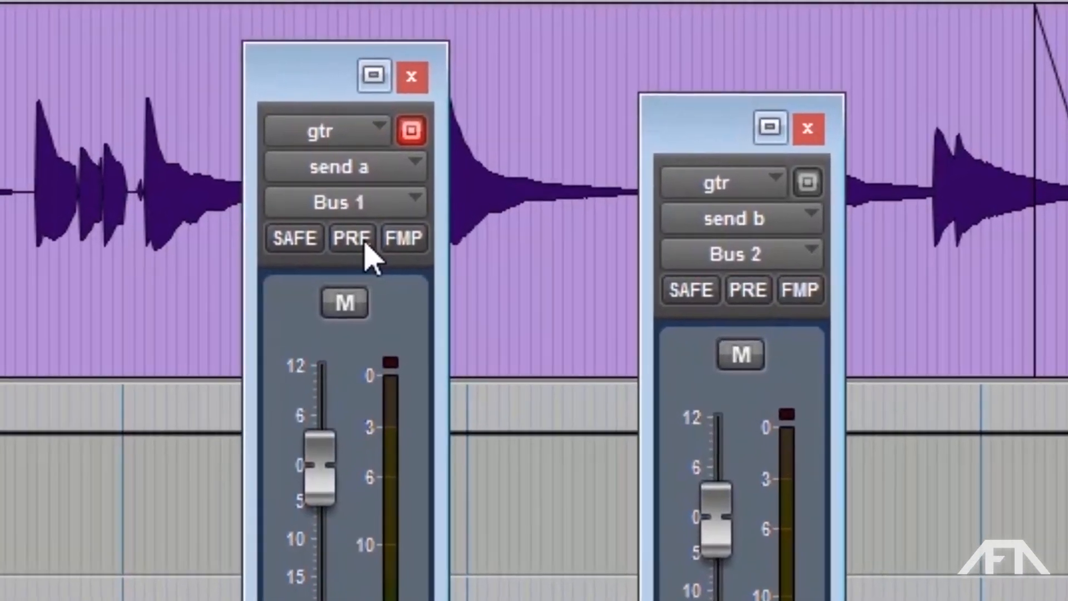
{"action": "left_click", "coordinate": [433, 258]}
{"action": "left_click", "coordinate": [759, 291]}
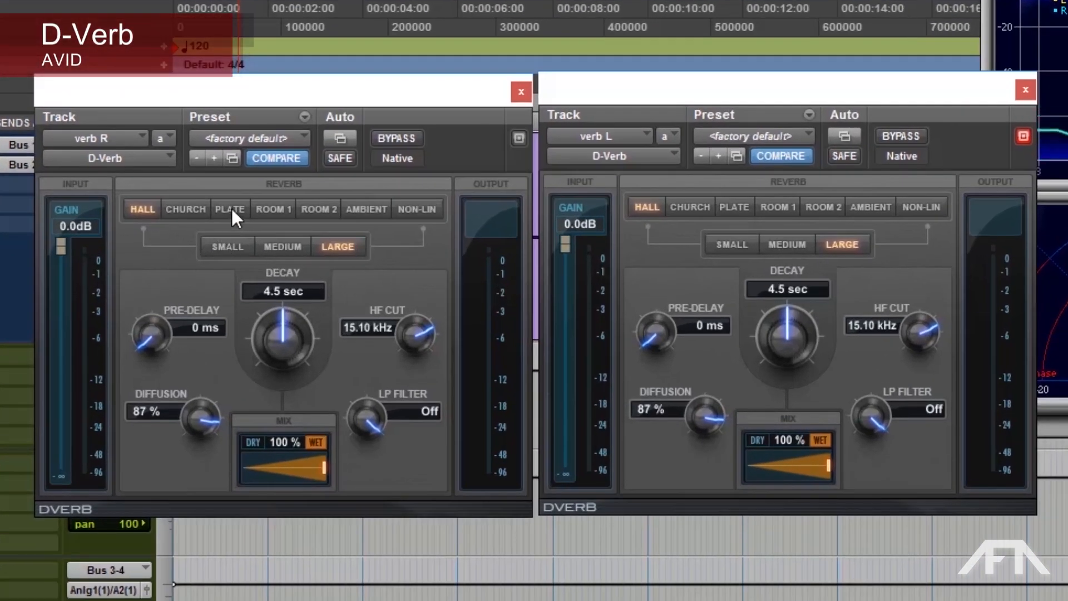
Set verb R's D-Verb to the Plate algorithm, Medium size and a 10 ms pre-delay.
{"action": "left_click", "coordinate": [231, 208]}
{"action": "left_click", "coordinate": [282, 246]}
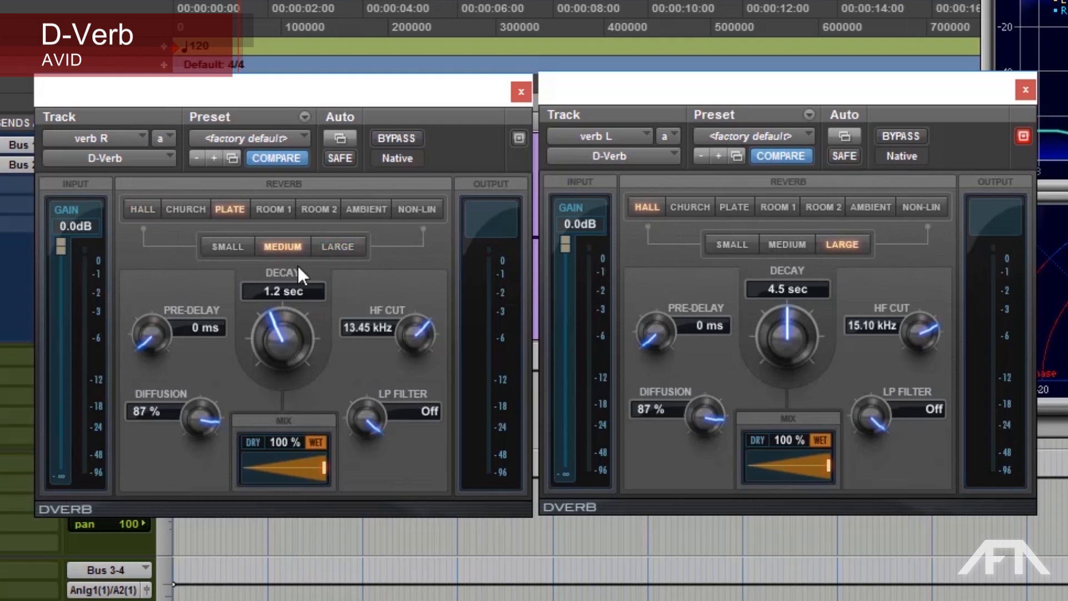
{"action": "left_click", "coordinate": [199, 328]}
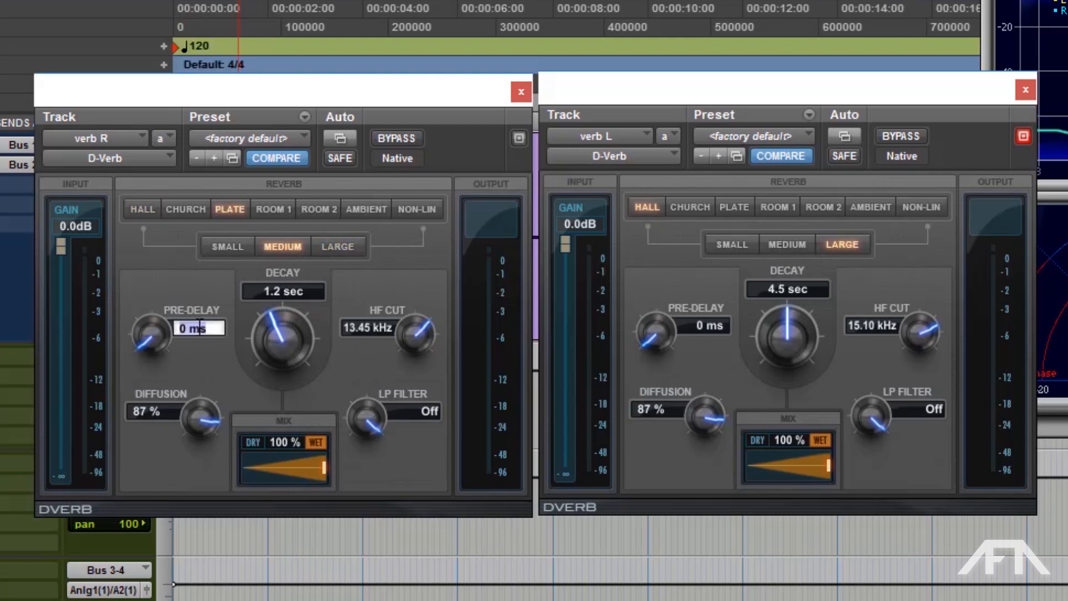
{"action": "type", "text": "10"}
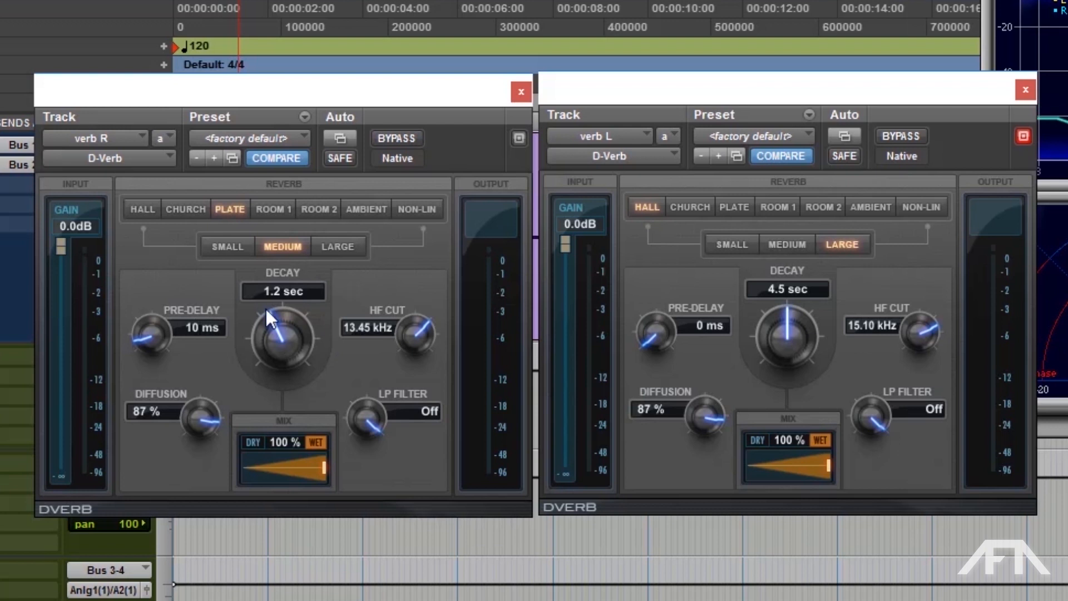
Set verb L's D-Verb to the Room 1 algorithm, a 15 ms pre-delay and Small size.
{"action": "left_click", "coordinate": [780, 206]}
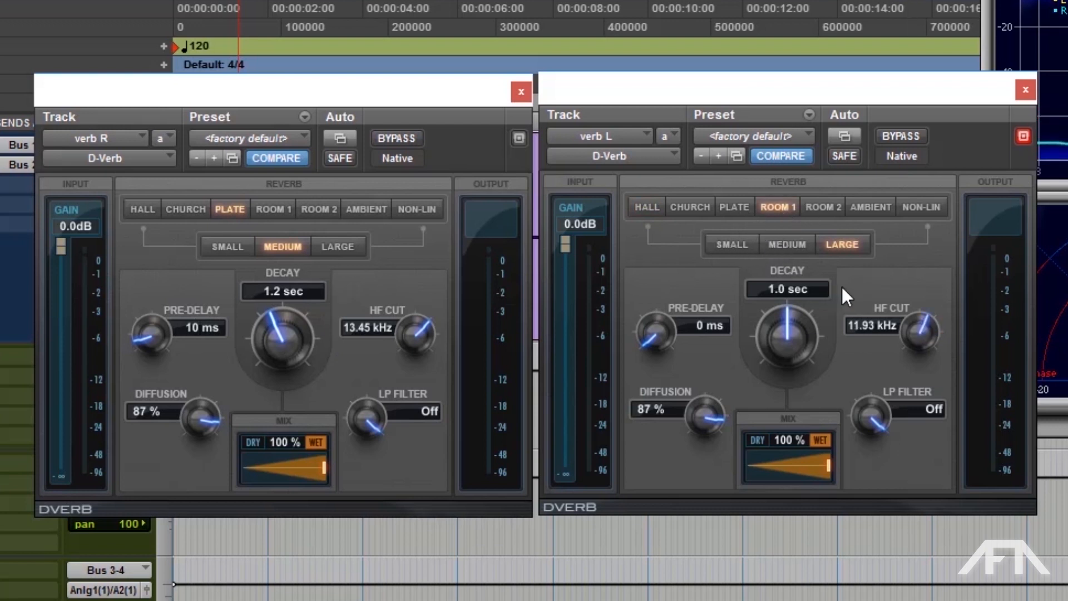
{"action": "left_click", "coordinate": [694, 327]}
{"action": "type", "text": "15"}
{"action": "key", "text": "Return"}
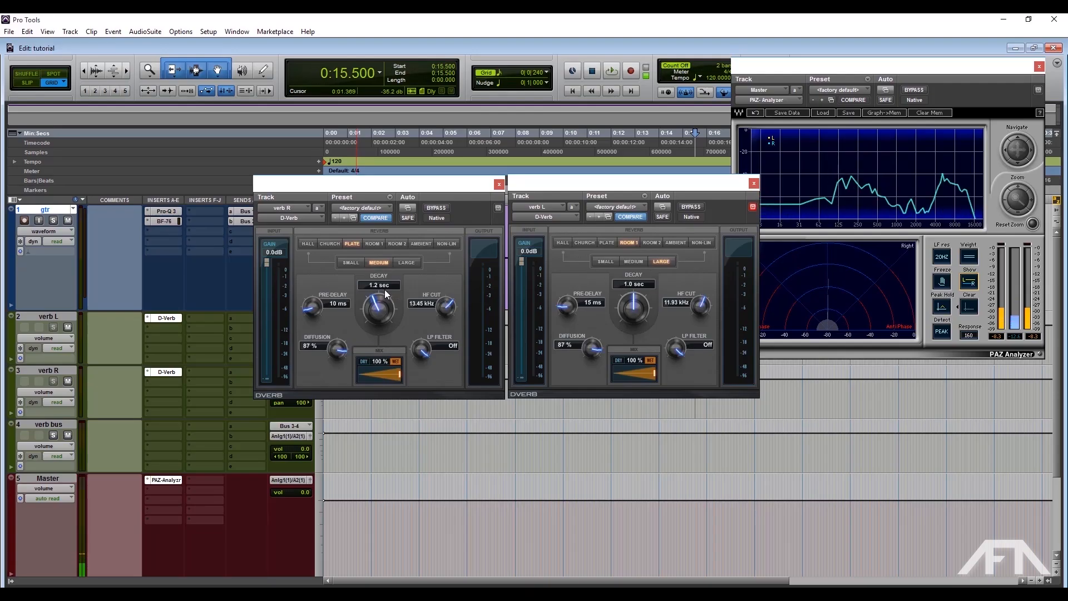
{"action": "left_click", "coordinate": [607, 261]}
Stack the two D-Verb windows clear of the guitar clip, with verb L above verb R.
{"action": "left_click_drag", "start_coordinate": [636, 185], "coordinate": [758, 177]}
{"action": "left_click_drag", "start_coordinate": [420, 187], "coordinate": [527, 76]}
{"action": "left_click_drag", "start_coordinate": [686, 176], "coordinate": [715, 133]}
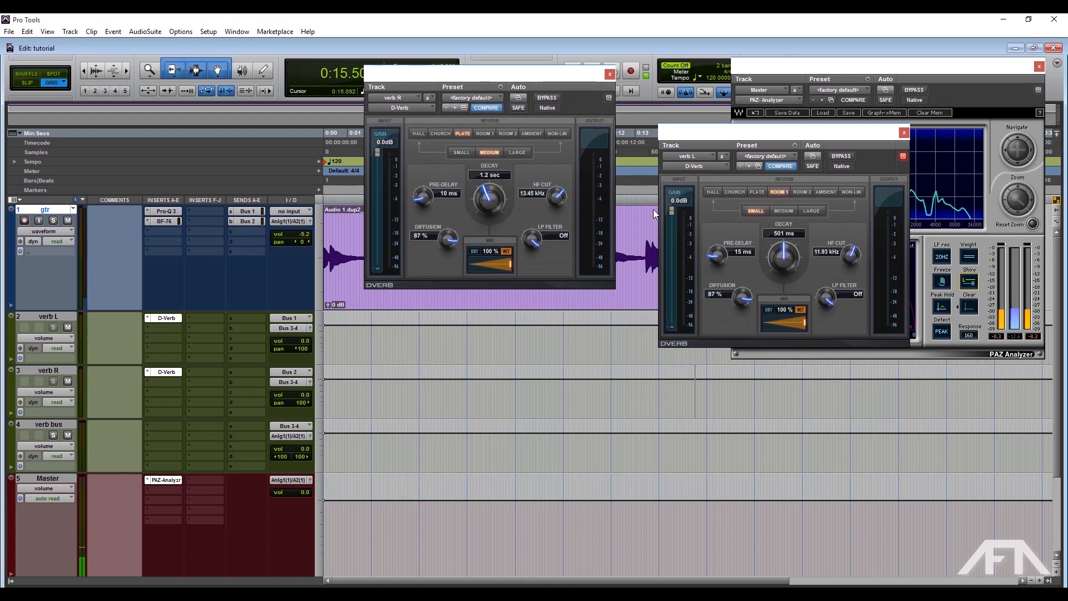
{"action": "left_click_drag", "start_coordinate": [548, 81], "coordinate": [836, 360]}
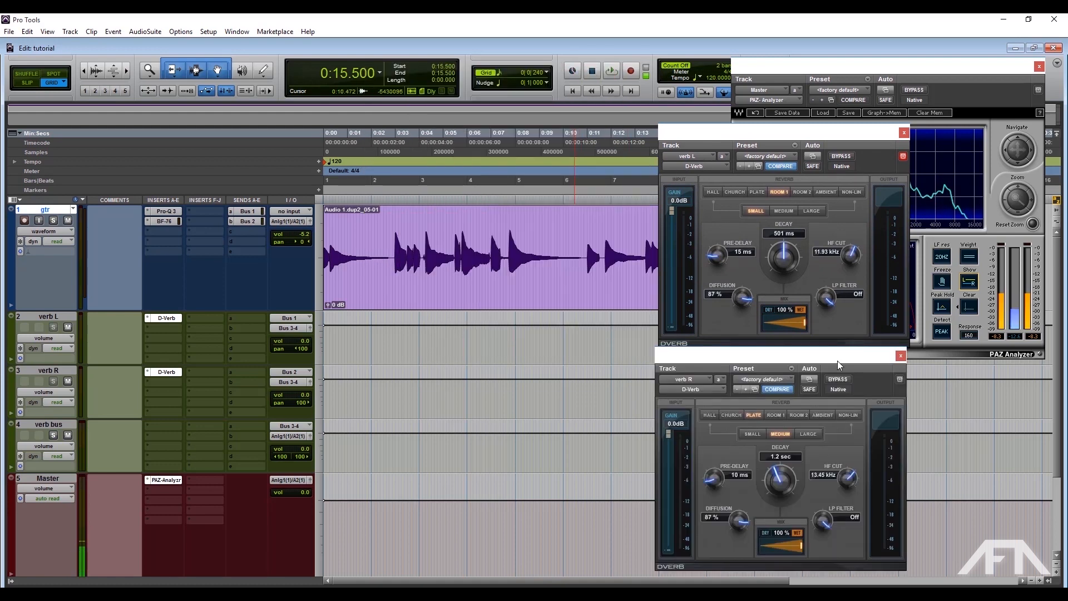
Play the guitar clip from 0:02.875 to hear the two reverbs, and switch to the Mix window.
{"action": "left_click", "coordinate": [393, 223]}
{"action": "key", "text": "space"}
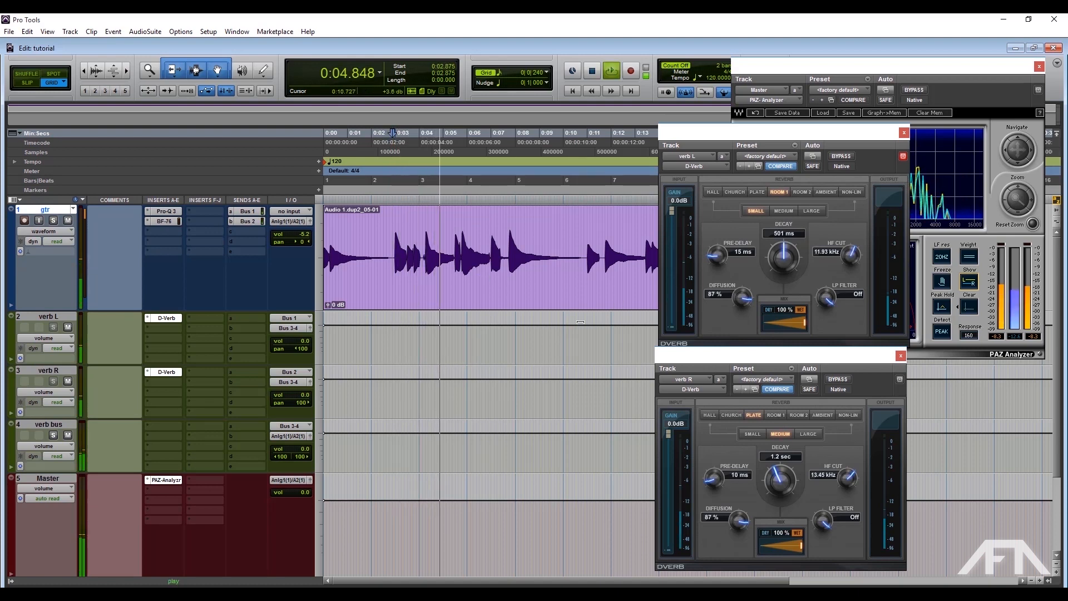
{"action": "key", "text": "ctrl+equal"}
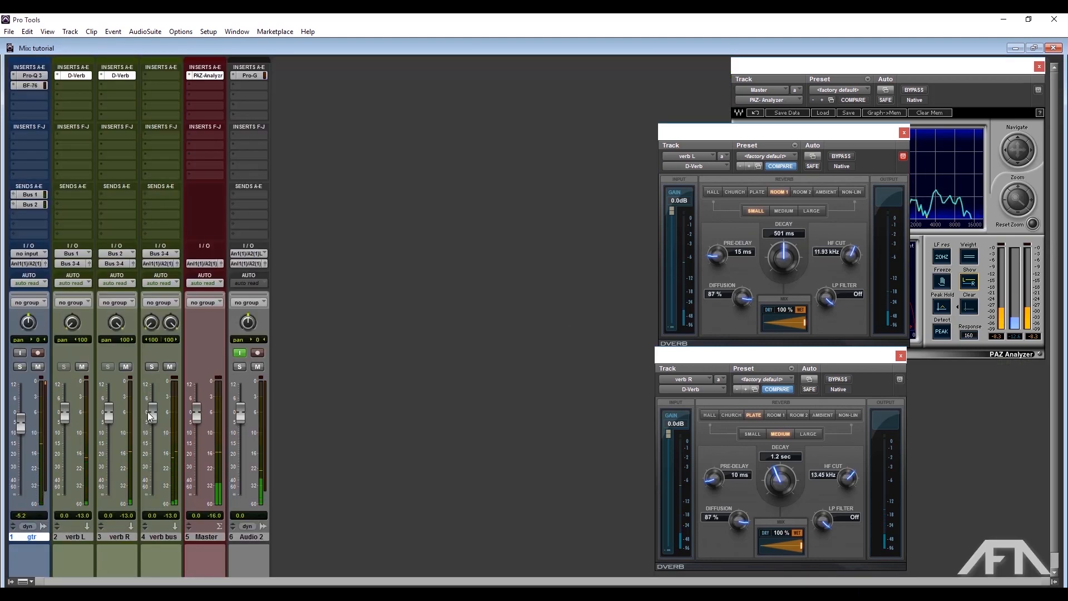
Lower the verb bus fader to about -8.1 dB, and reposition the D-Verb windows in the Edit window before stopping playback.
{"action": "left_click_drag", "start_coordinate": [149, 417], "coordinate": [154, 426]}
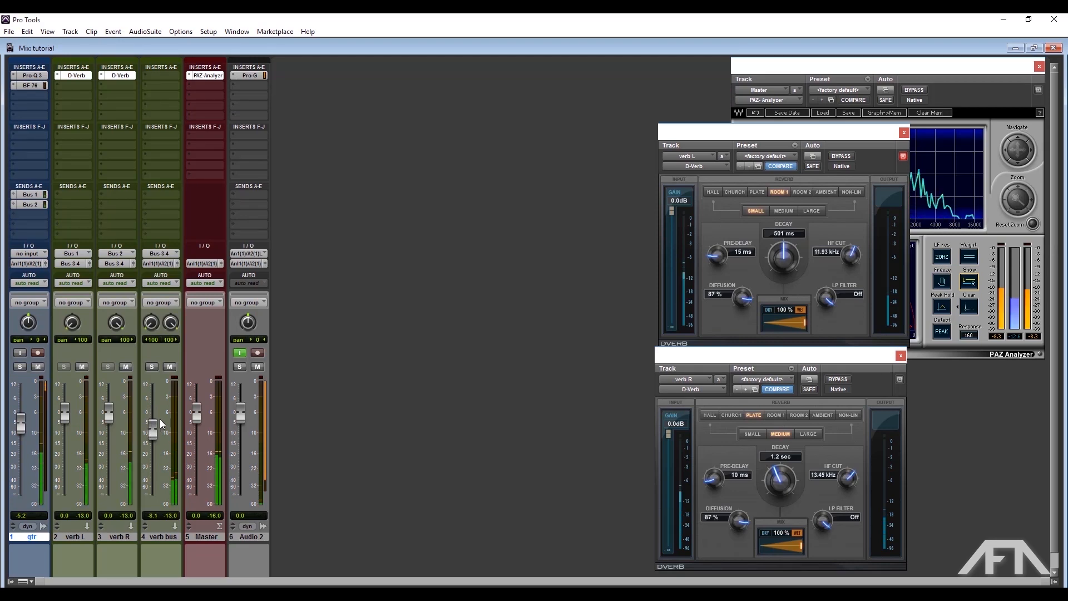
{"action": "key", "text": "ctrl+equal"}
{"action": "left_click_drag", "start_coordinate": [779, 131], "coordinate": [558, 159]}
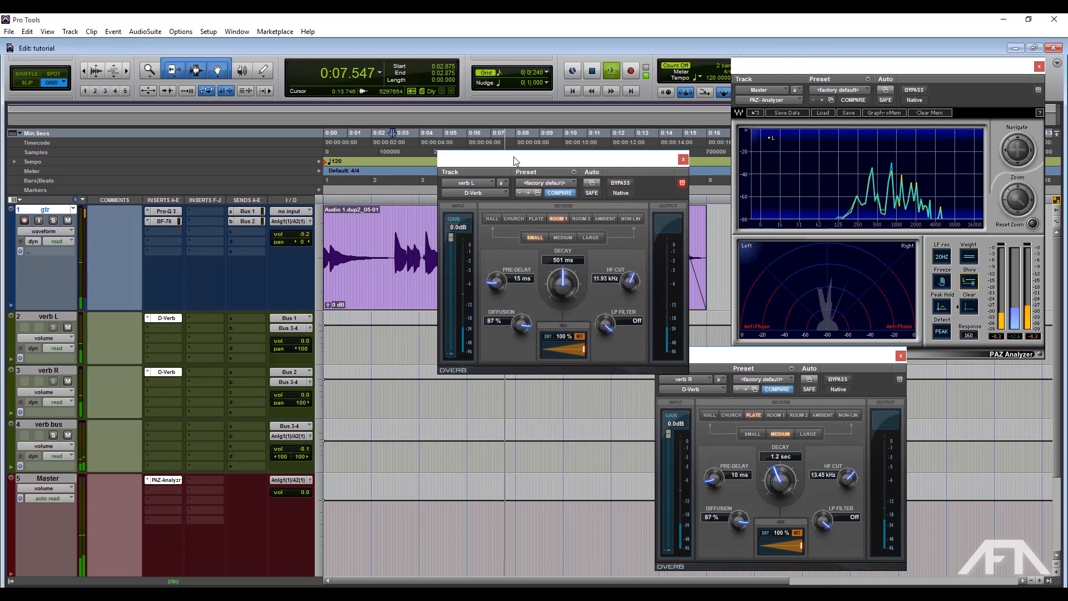
{"action": "left_click_drag", "start_coordinate": [724, 354], "coordinate": [733, 355]}
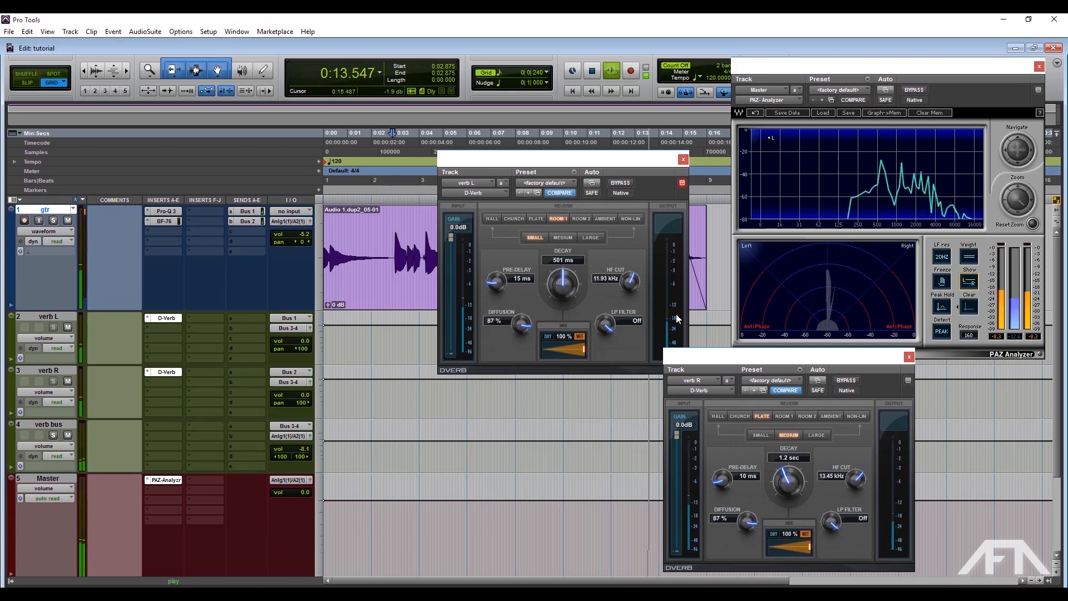
{"action": "key", "text": "space"}
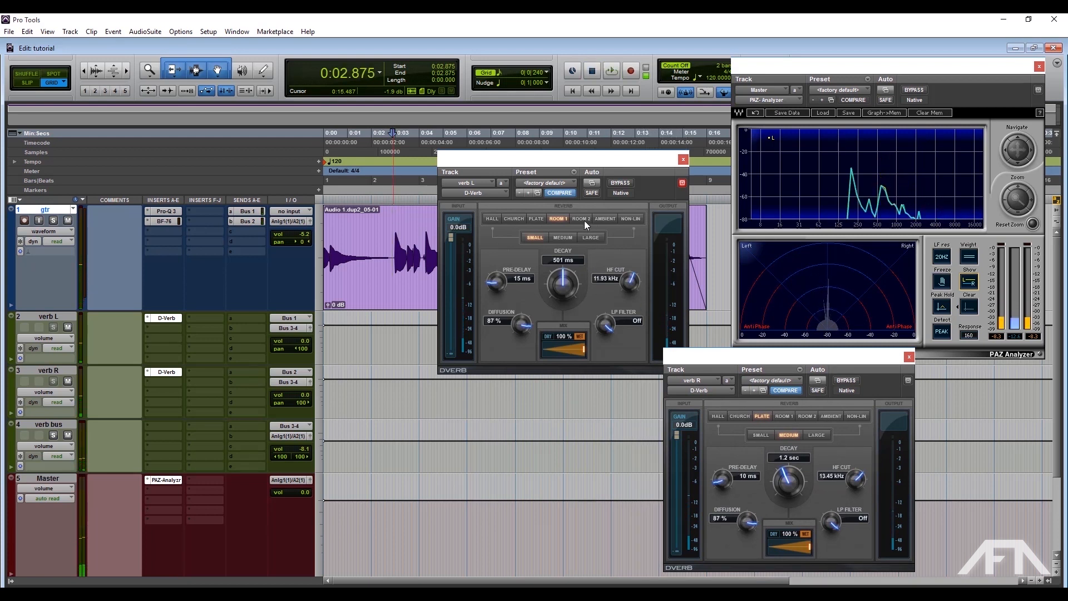
Try the Ambient algorithm at Medium size on verb L's D-Verb and audition it with the guitar clip.
{"action": "left_click", "coordinate": [605, 218]}
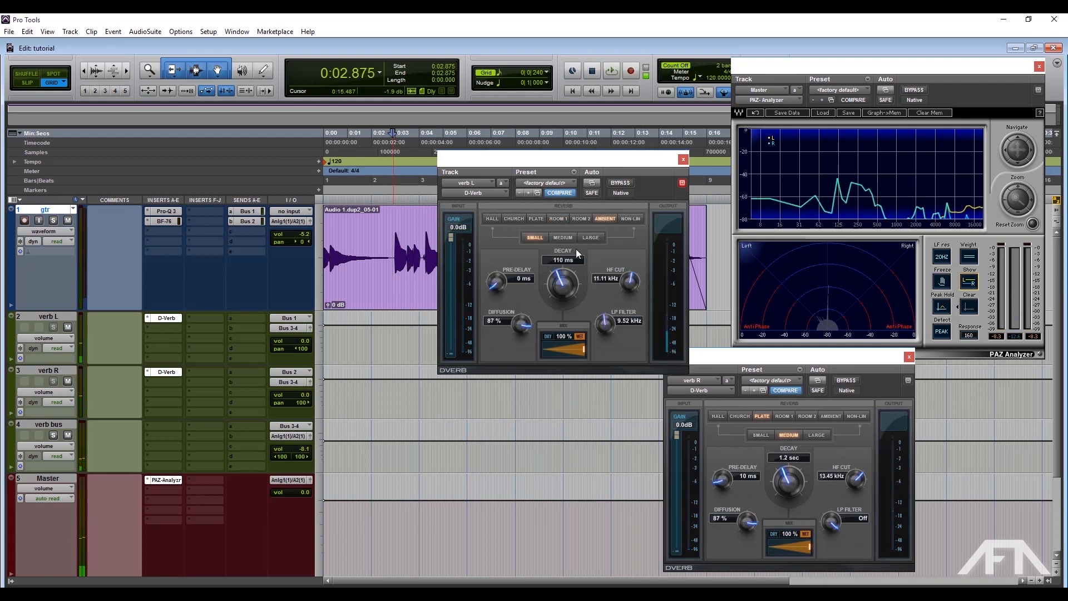
{"action": "left_click", "coordinate": [566, 238]}
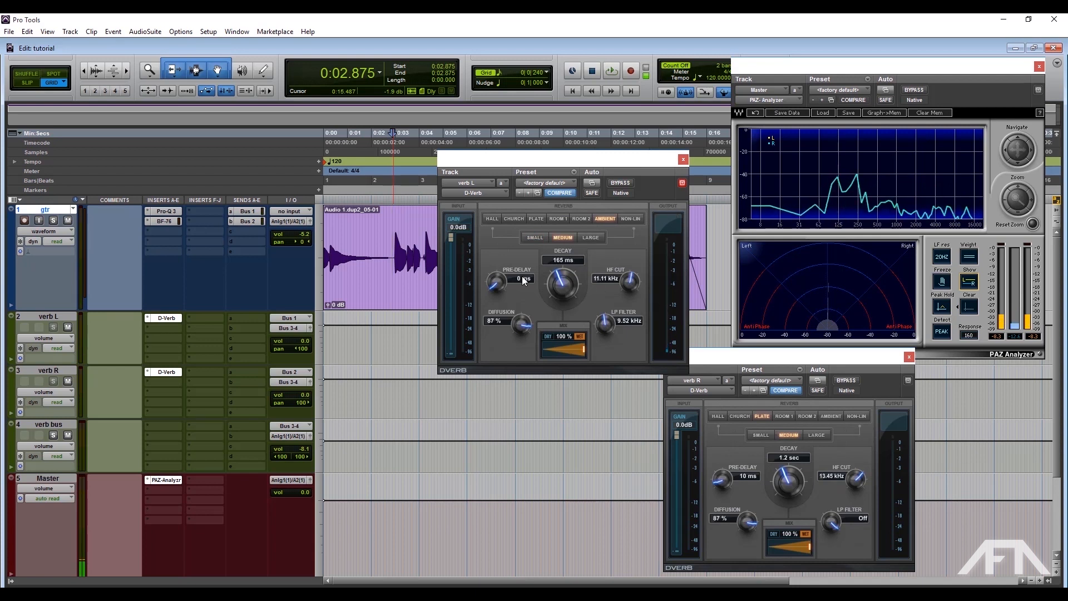
{"action": "key", "text": "space"}
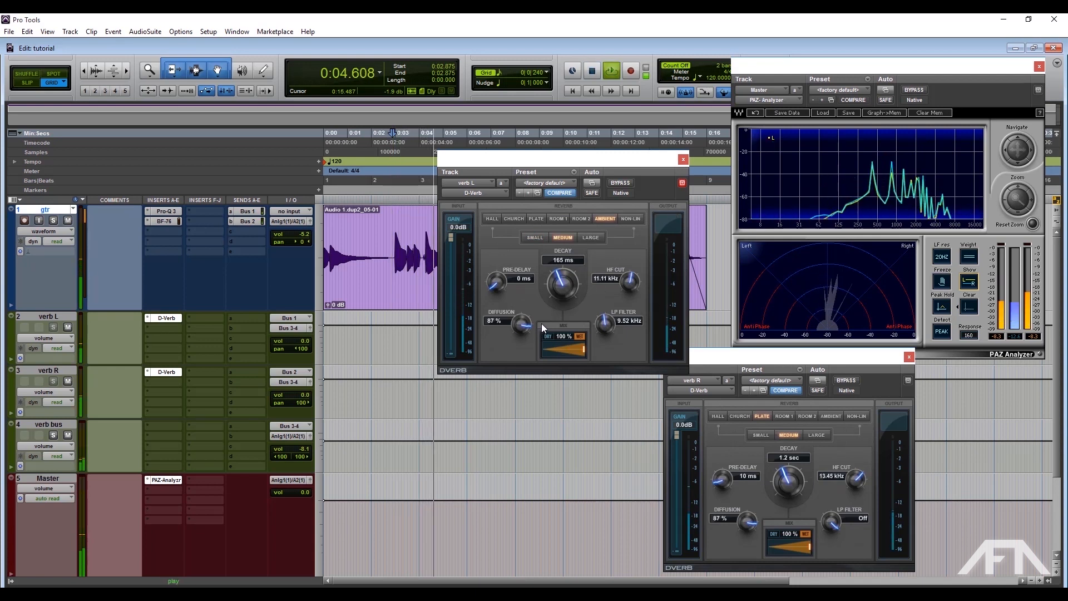
{"action": "key", "text": "space"}
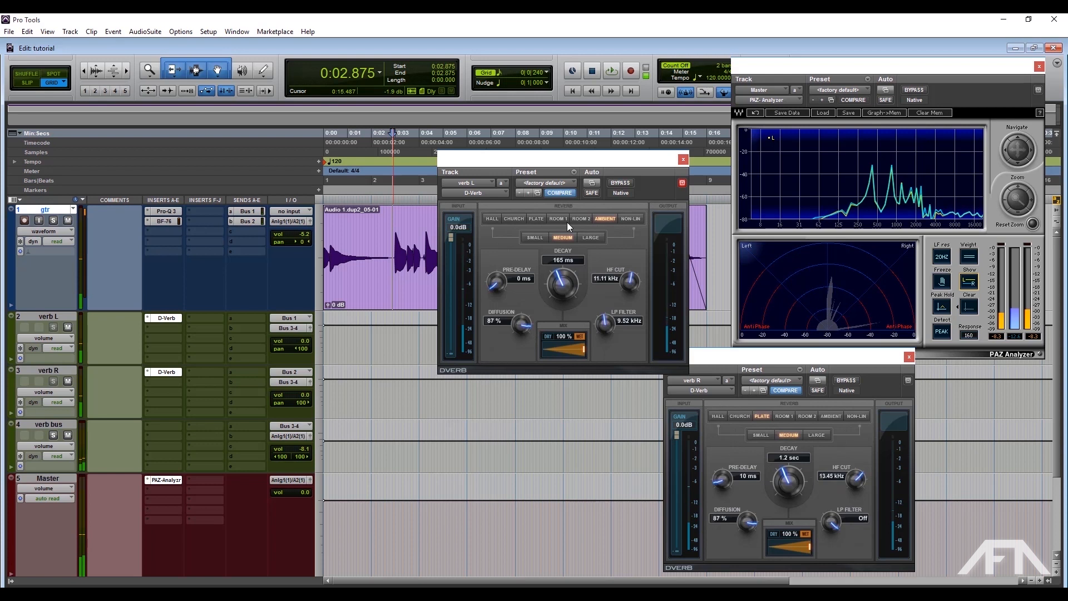
Set verb L's D-Verb to Room 2 at Medium size, auditioning the guitar clip and comparing against the Large size.
{"action": "left_click", "coordinate": [576, 219]}
{"action": "key", "text": "space"}
{"action": "key", "text": "space"}
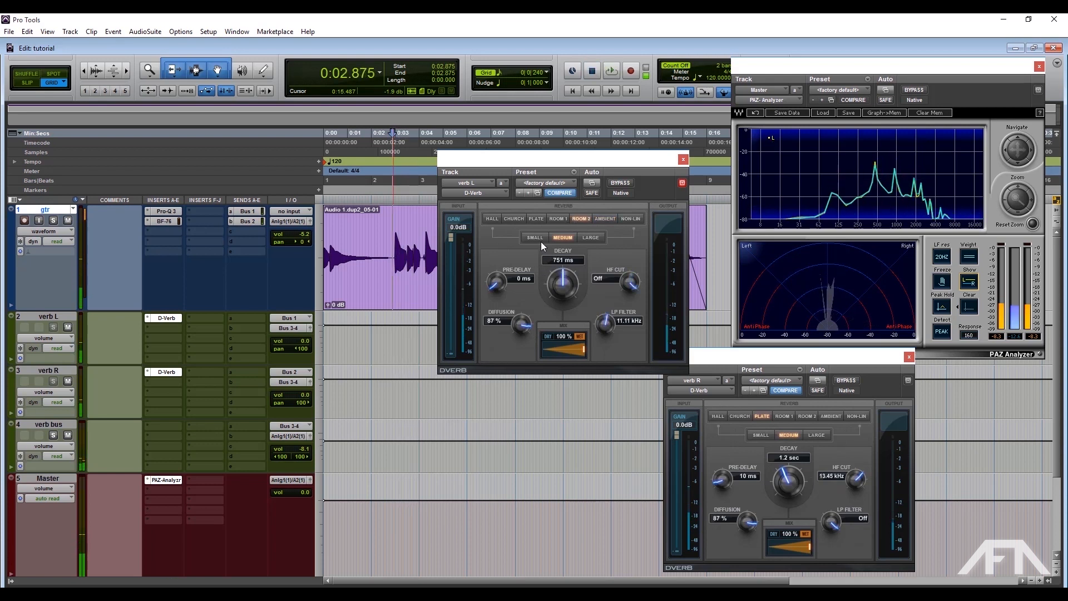
{"action": "left_click", "coordinate": [595, 238]}
{"action": "key", "text": "space"}
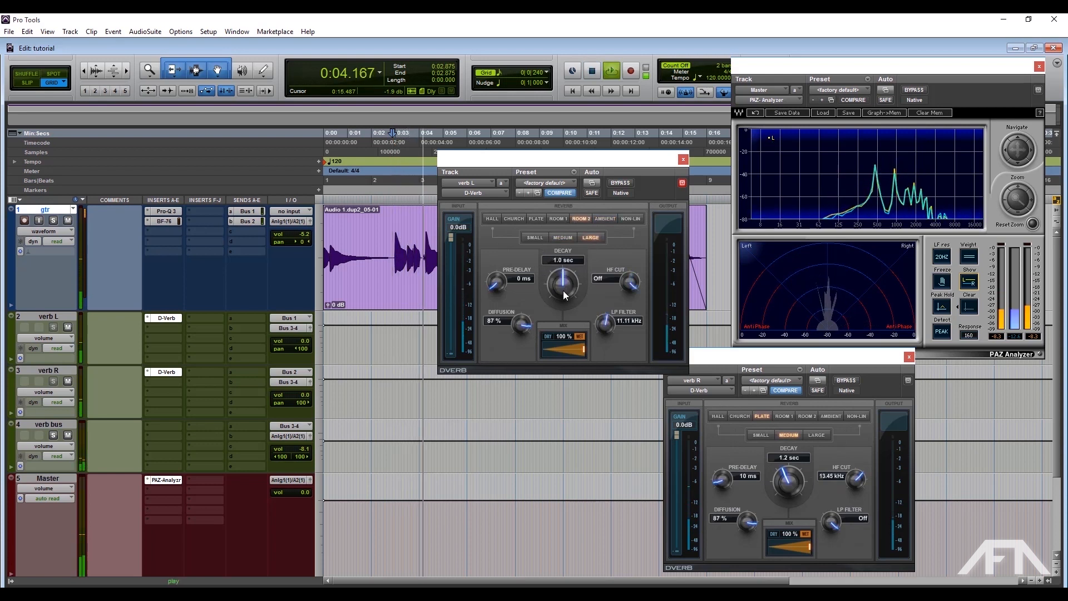
{"action": "key", "text": "space"}
{"action": "left_click", "coordinate": [563, 237]}
{"action": "key", "text": "space"}
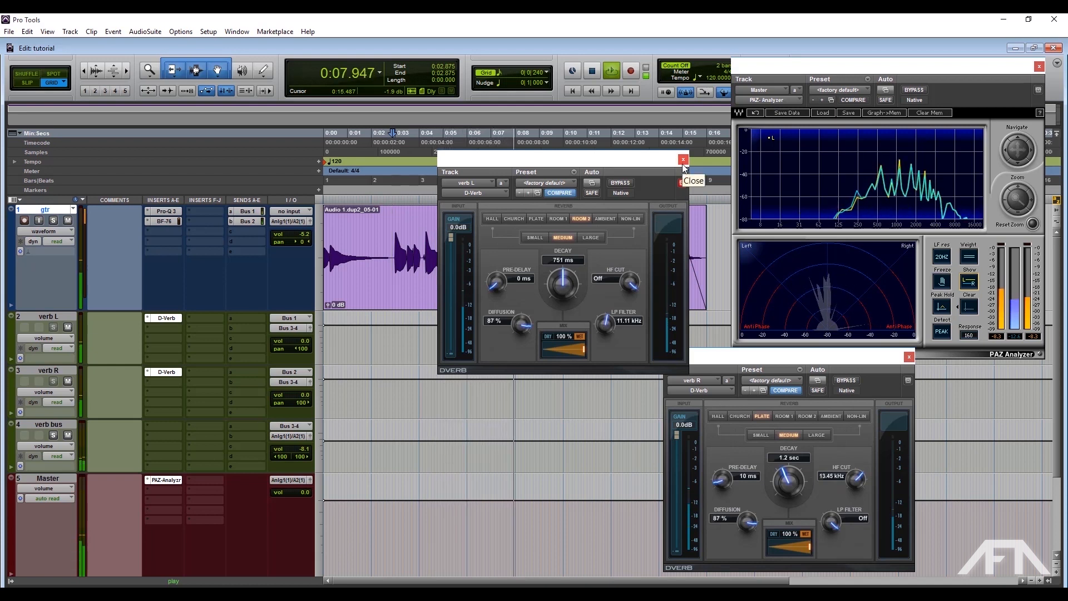
{"action": "key", "text": "space"}
Close the D-Verb windows and switch to the Mix window.
{"action": "left_click_drag", "start_coordinate": [683, 166], "coordinate": [732, 143]}
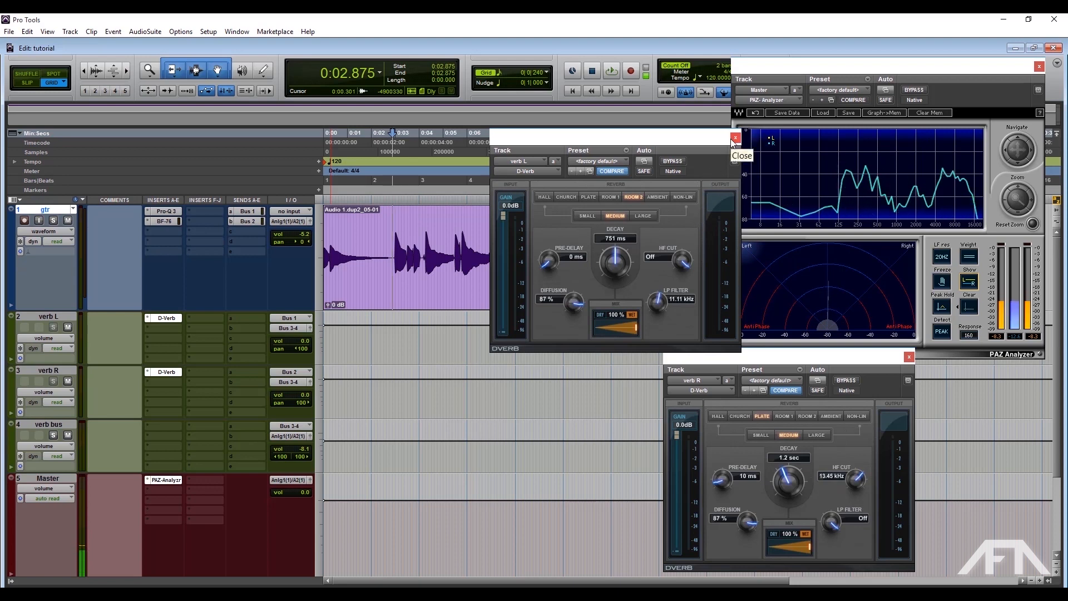
{"action": "left_click", "coordinate": [734, 138]}
{"action": "key", "text": "ctrl+equal"}
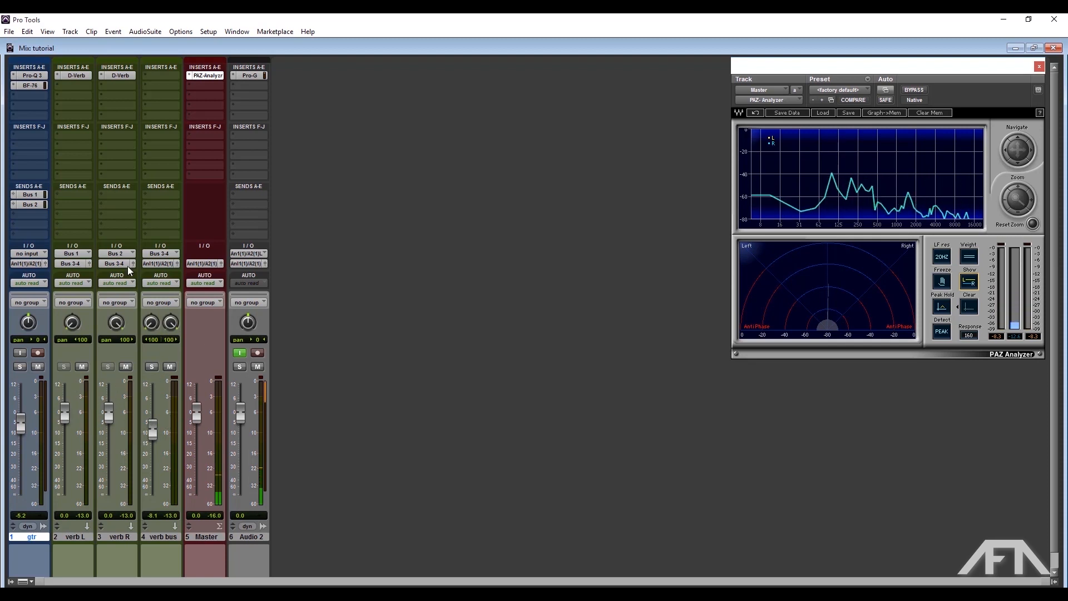
Insert FabFilter Pro-Q 3 on the verb bus and add a 12 dB/oct low cut at 110 Hz.
{"action": "left_click", "coordinate": [166, 75]}
{"action": "left_click", "coordinate": [225, 92]}
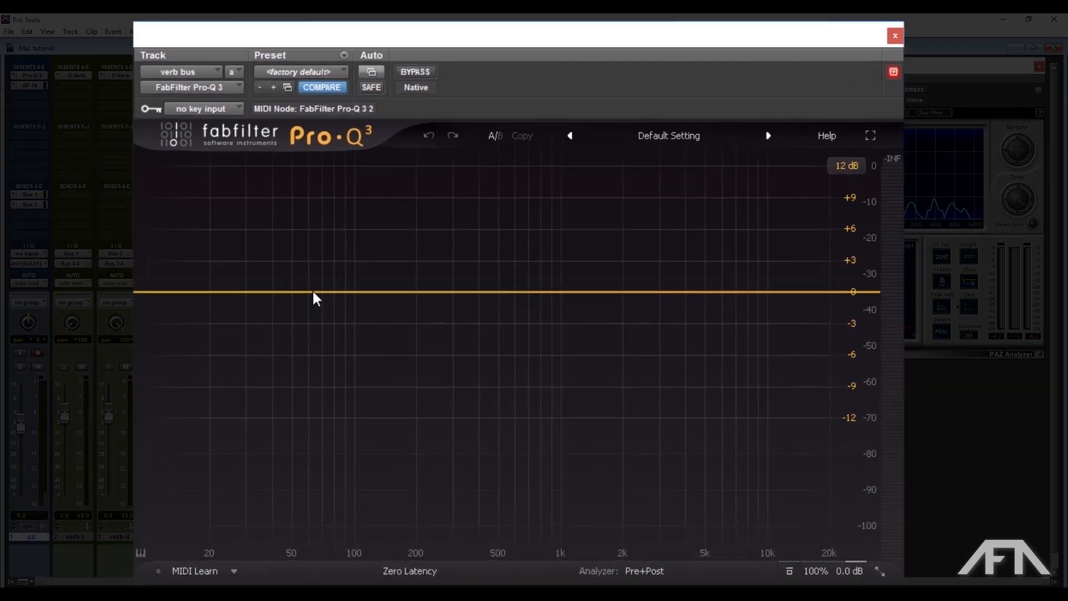
{"action": "left_click", "coordinate": [213, 293]}
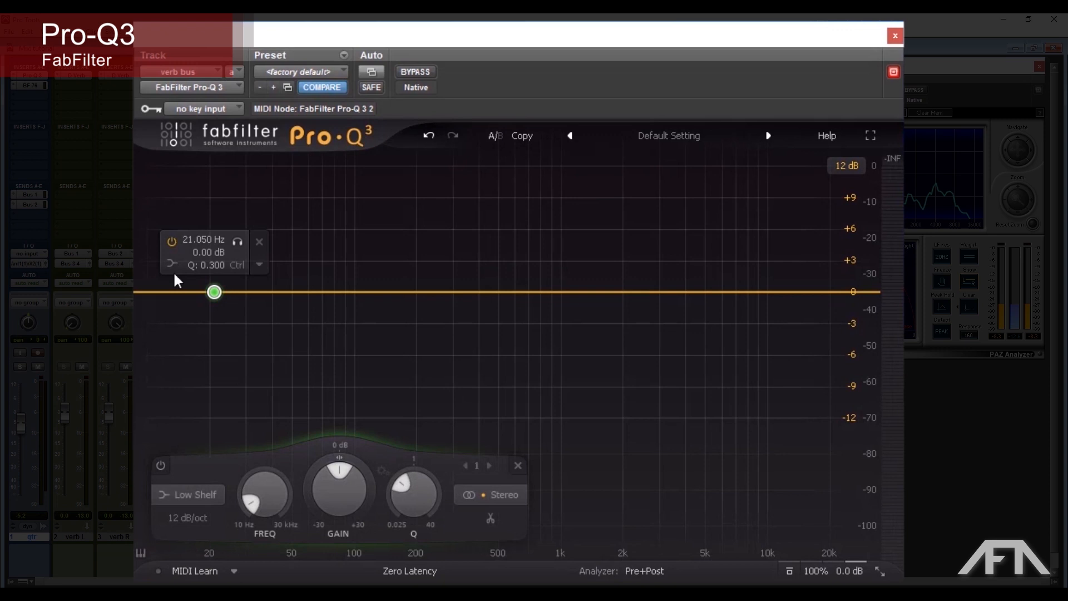
{"action": "mouse_move", "coordinate": [171, 265]}
{"action": "left_click", "coordinate": [210, 281]}
{"action": "left_click_drag", "start_coordinate": [217, 390], "coordinate": [339, 301]}
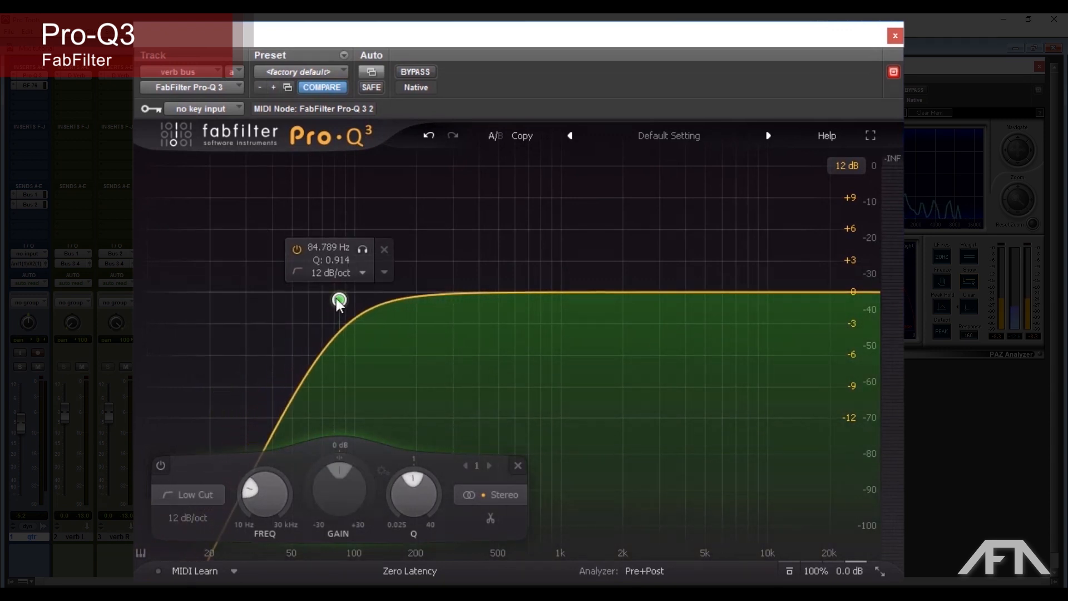
{"action": "double_click", "coordinate": [318, 249]}
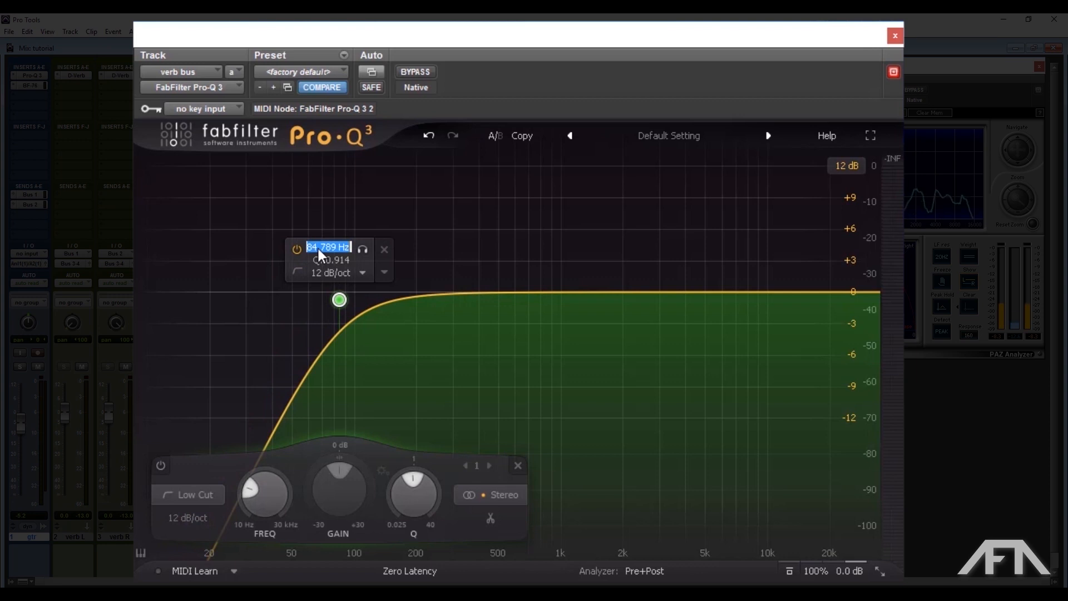
{"action": "type", "text": "110"}
{"action": "key", "text": "Return"}
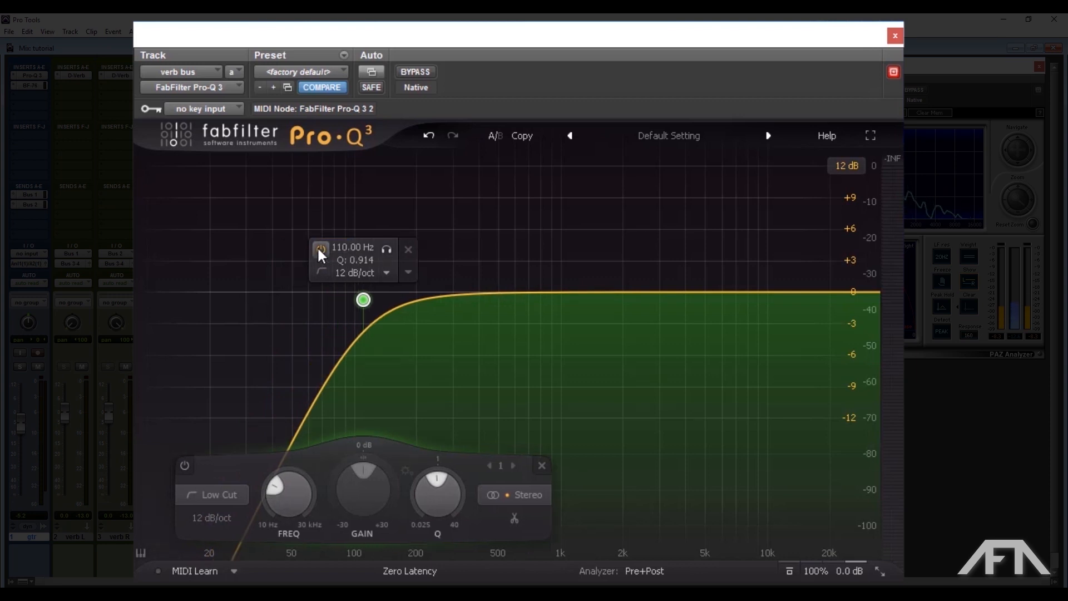
During playback, add a bell cut of about -2 dB near 1150 Hz with a Q of about 3.25, and close the EQ.
{"action": "key", "text": "space"}
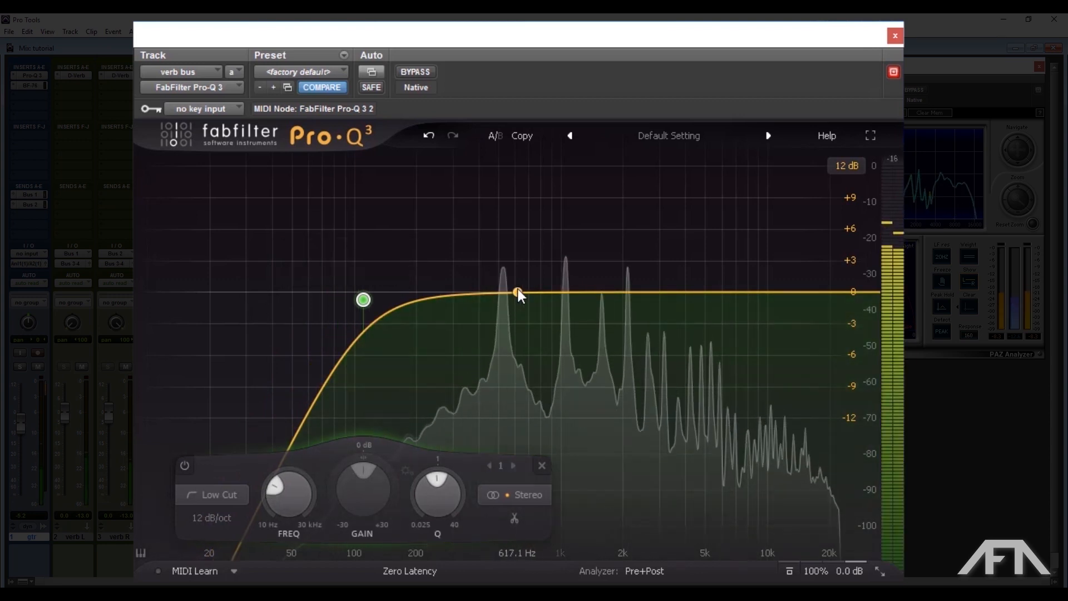
{"action": "left_click_drag", "start_coordinate": [499, 290], "coordinate": [594, 341]}
{"action": "left_click", "coordinate": [509, 334]}
{"action": "scroll", "coordinate": [509, 336], "scroll_direction": "up", "scroll_amount": 5}
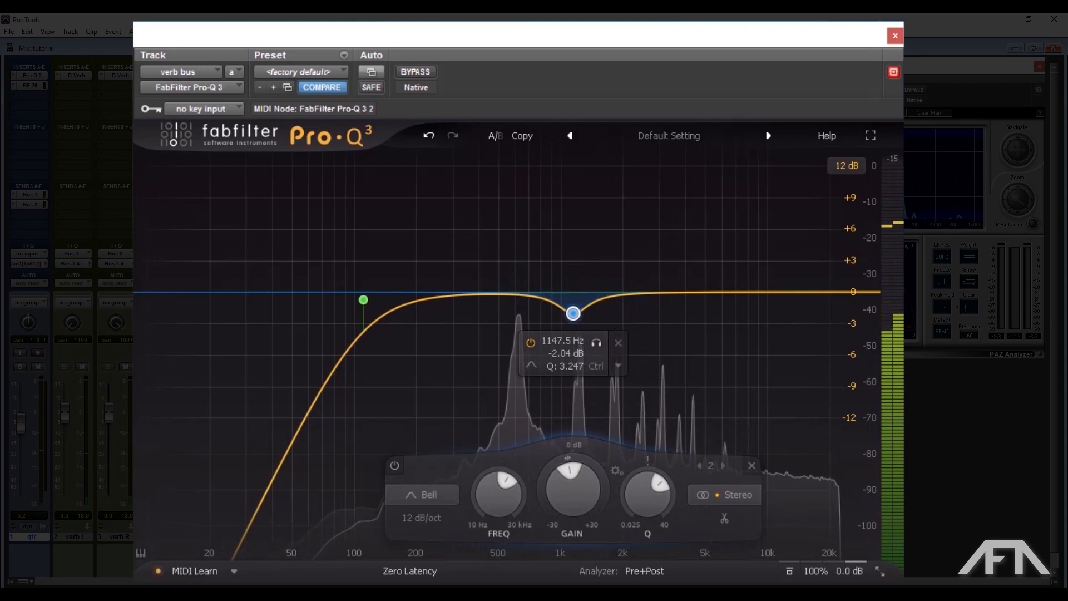
{"action": "left_click", "coordinate": [895, 35]}
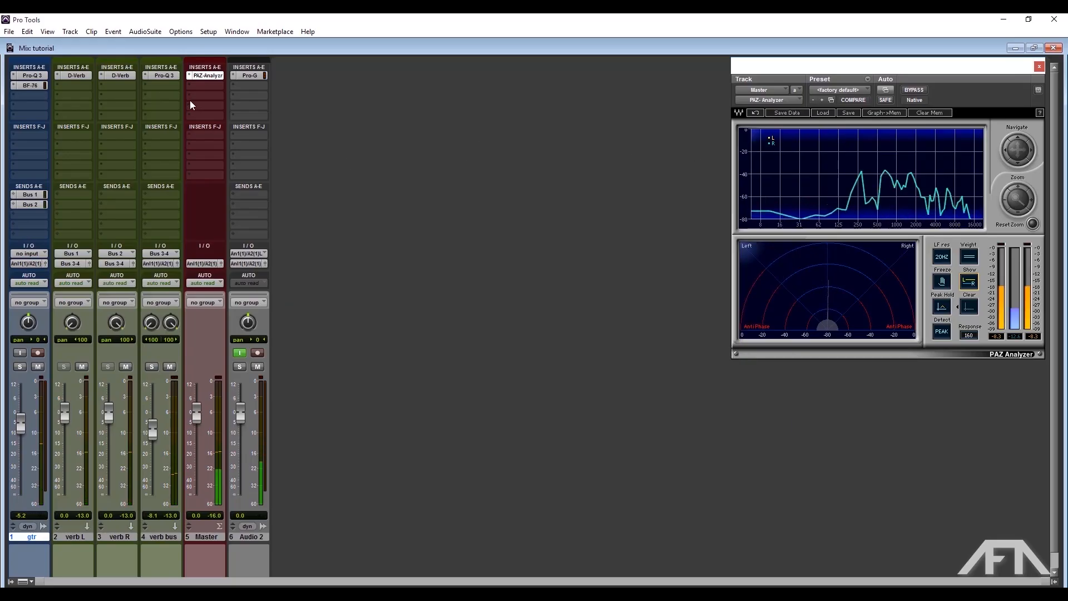
Insert the stereo H-Delay after the EQ on the verb bus and reposition its window.
{"action": "left_click", "coordinate": [161, 86]}
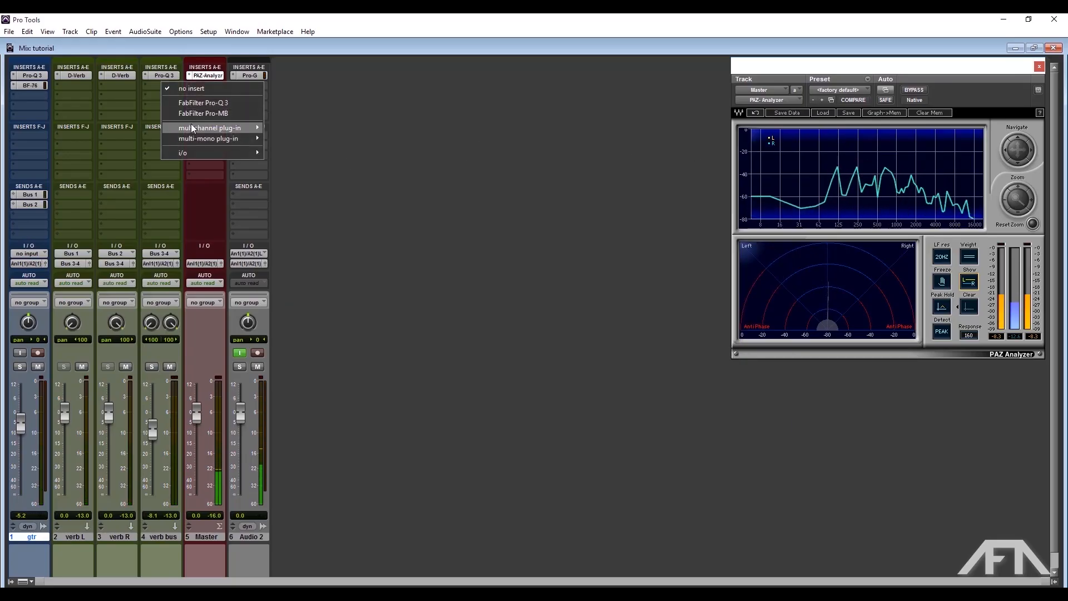
{"action": "mouse_move", "coordinate": [191, 126]}
{"action": "mouse_move", "coordinate": [340, 76]}
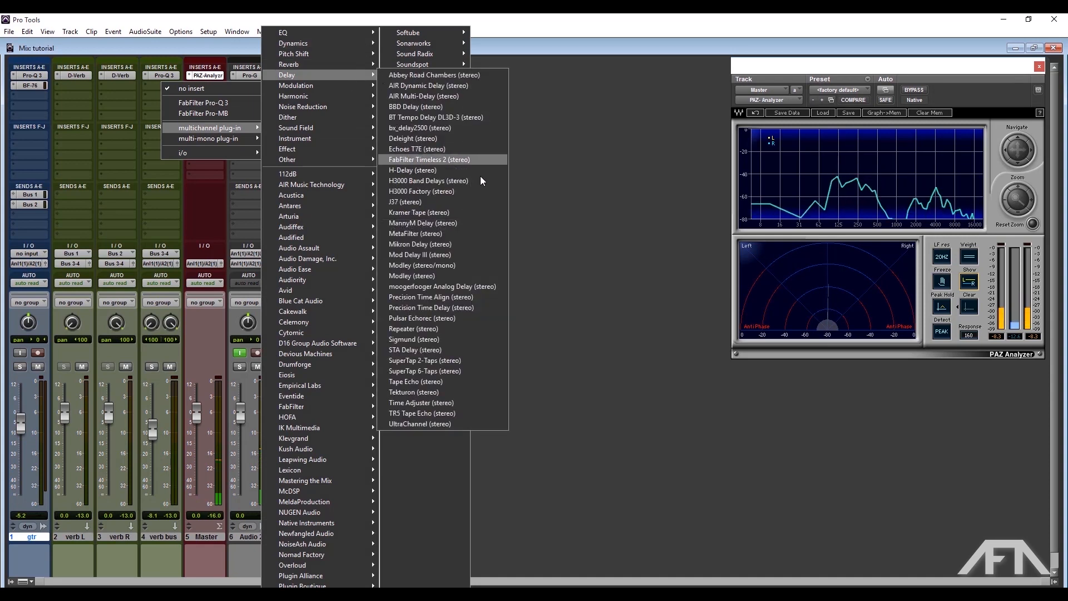
{"action": "left_click", "coordinate": [431, 170]}
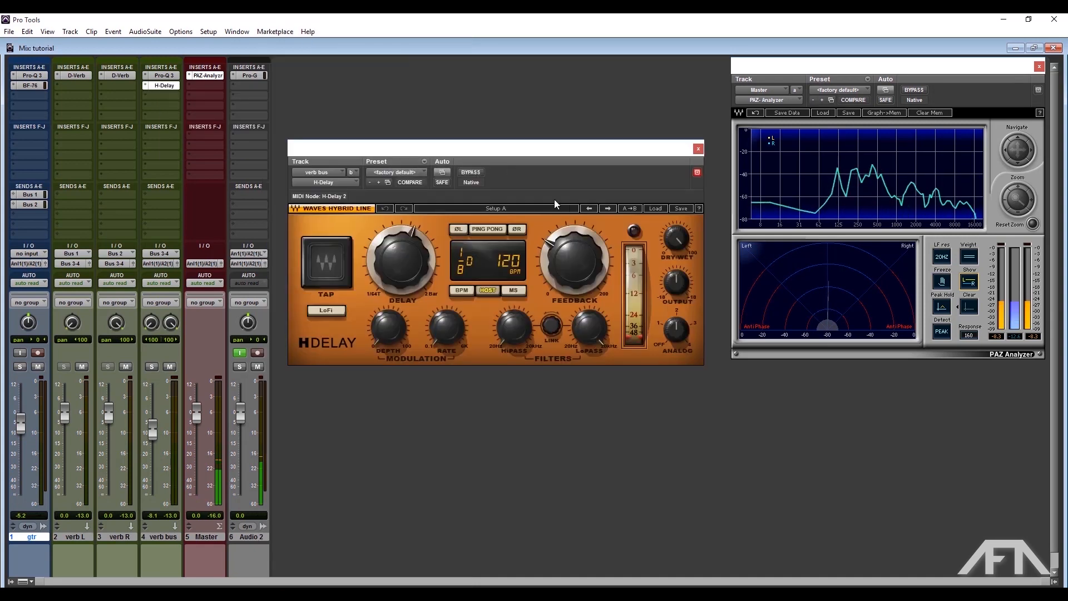
{"action": "left_click_drag", "start_coordinate": [558, 151], "coordinate": [637, 167]}
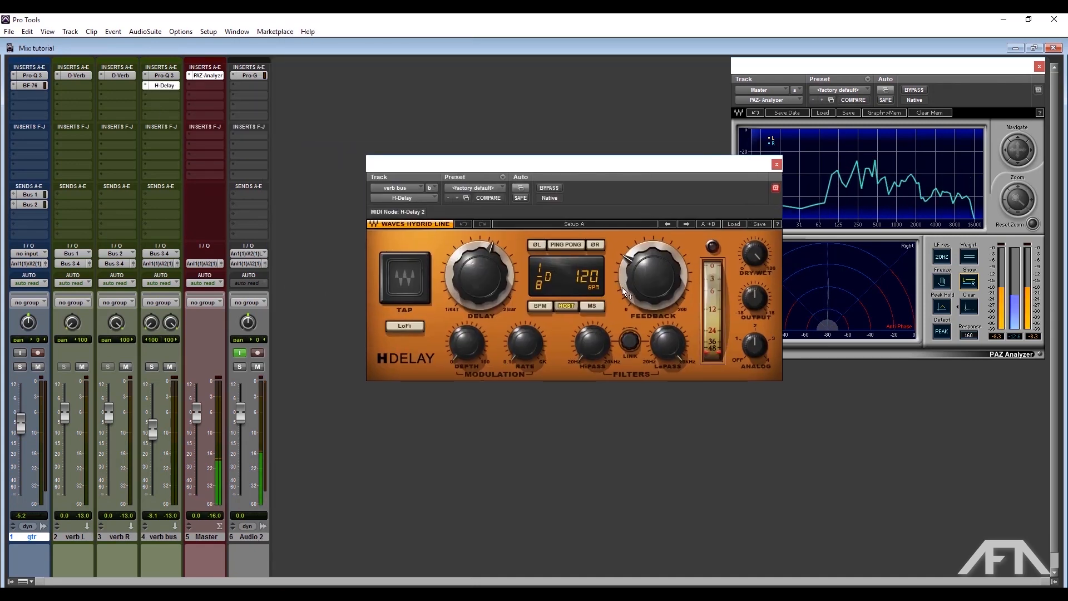
{"action": "left_click_drag", "start_coordinate": [669, 169], "coordinate": [606, 149]}
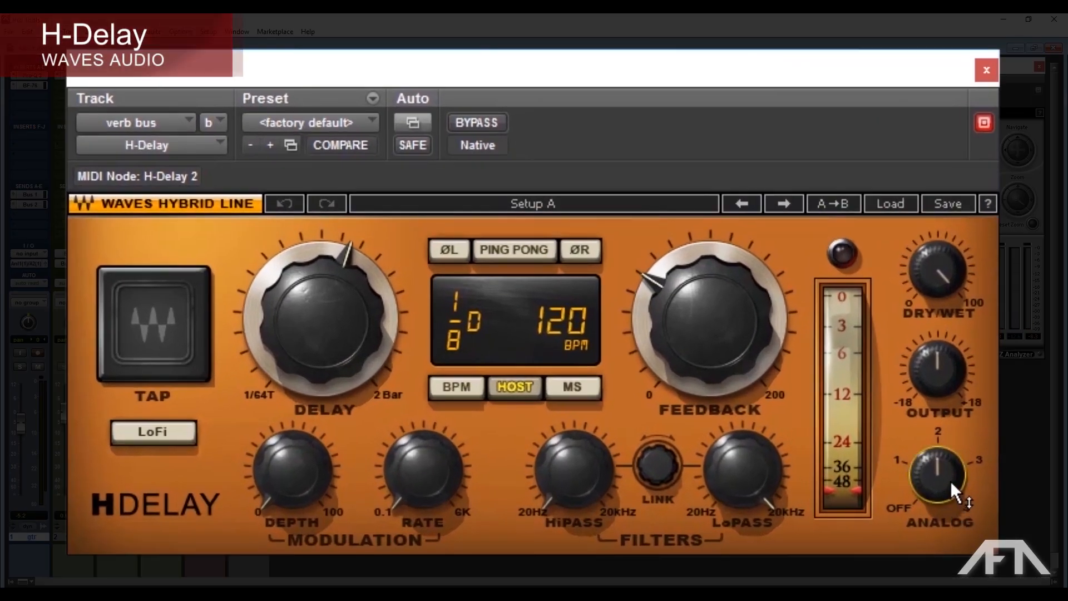
Turn off H-Delay's Analog setting, and set its LoPass filter to 2500 Hz and HiPass filter to 250 Hz.
{"action": "left_click_drag", "start_coordinate": [950, 486], "coordinate": [949, 484]}
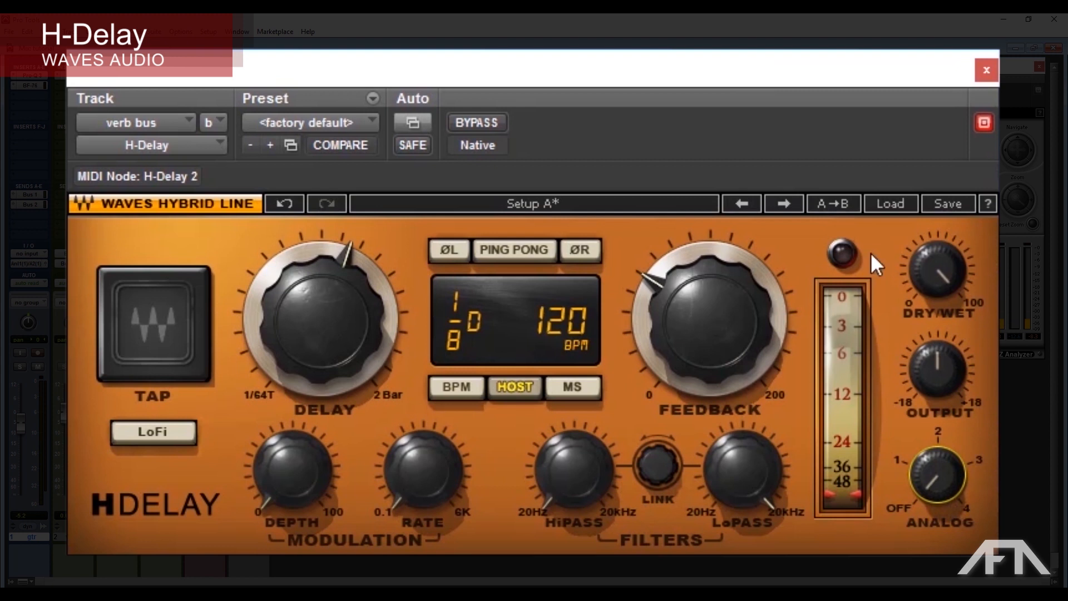
{"action": "mouse_move", "coordinate": [760, 481]}
{"action": "left_mouse_down"}
{"action": "mouse_move", "coordinate": [761, 517]}
{"action": "mouse_move", "coordinate": [760, 480]}
{"action": "left_mouse_up"}
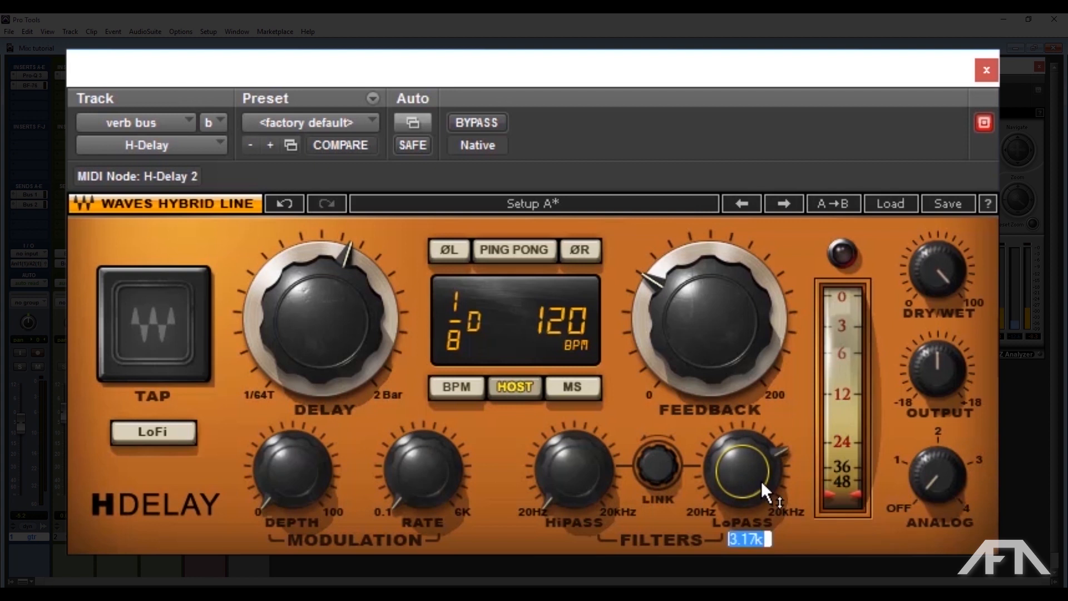
{"action": "type", "text": "2500"}
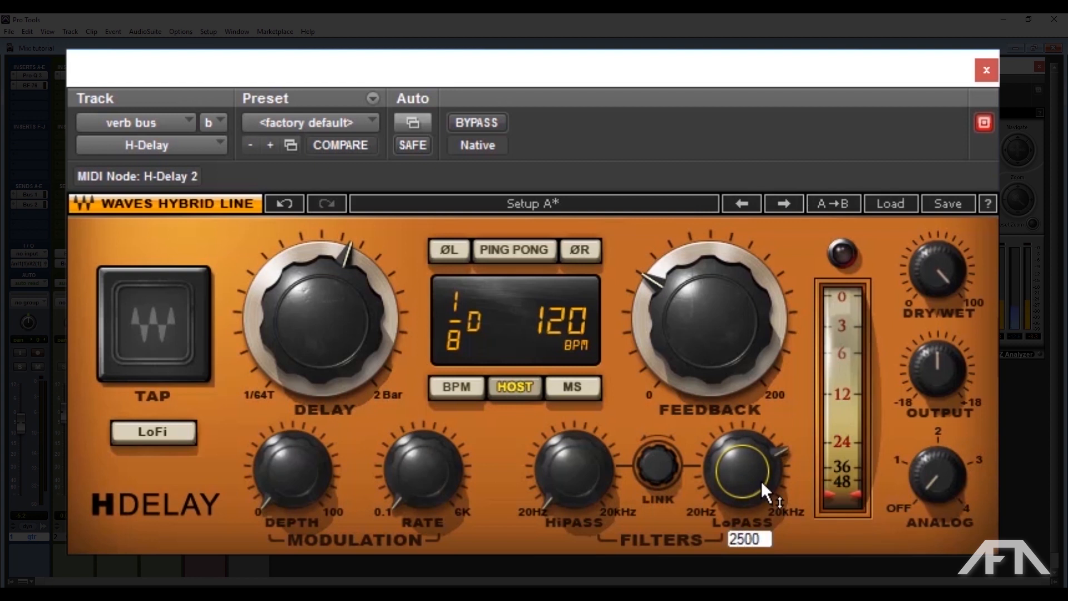
{"action": "left_click", "coordinate": [568, 467]}
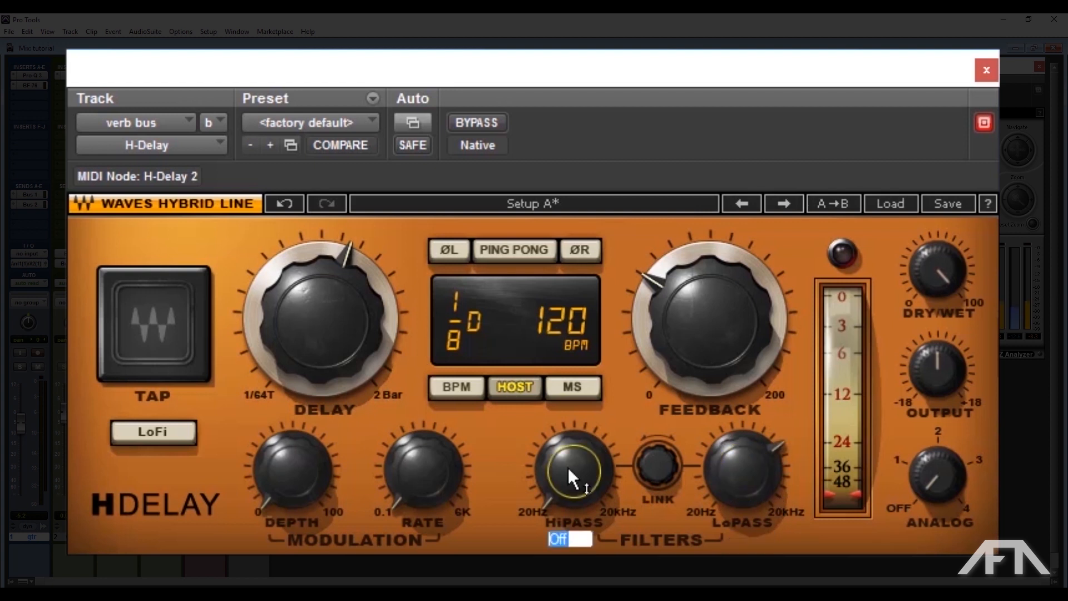
{"action": "type", "text": "250"}
{"action": "key", "text": "Return"}
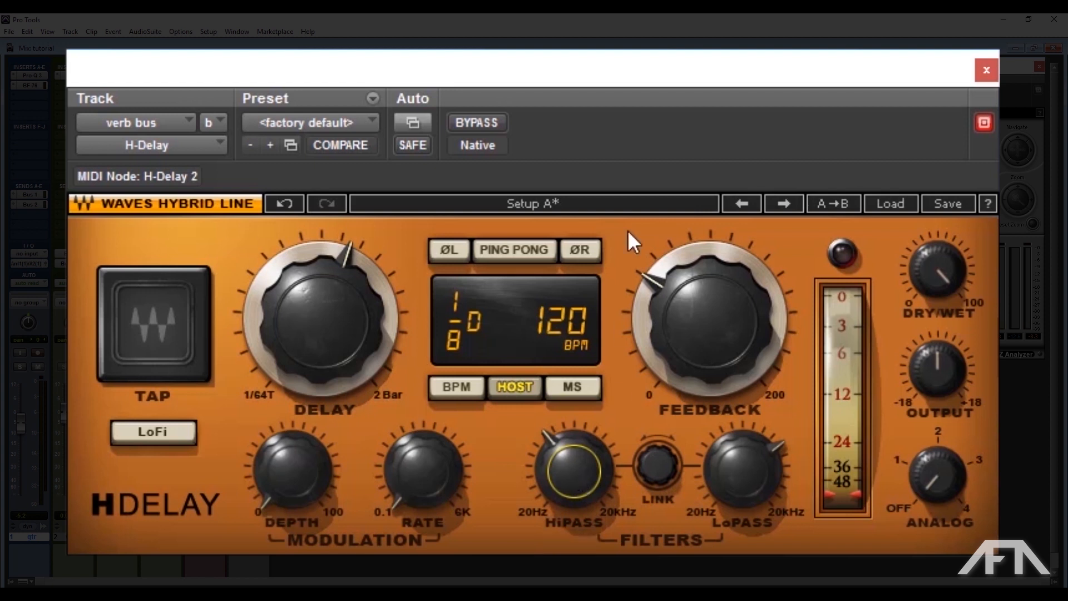
Set H-Delay to a 1/16 ping-pong delay with the timing mode on BPM.
{"action": "mouse_move", "coordinate": [329, 329]}
{"action": "left_mouse_down"}
{"action": "mouse_move", "coordinate": [329, 306]}
{"action": "mouse_move", "coordinate": [329, 341]}
{"action": "left_mouse_up"}
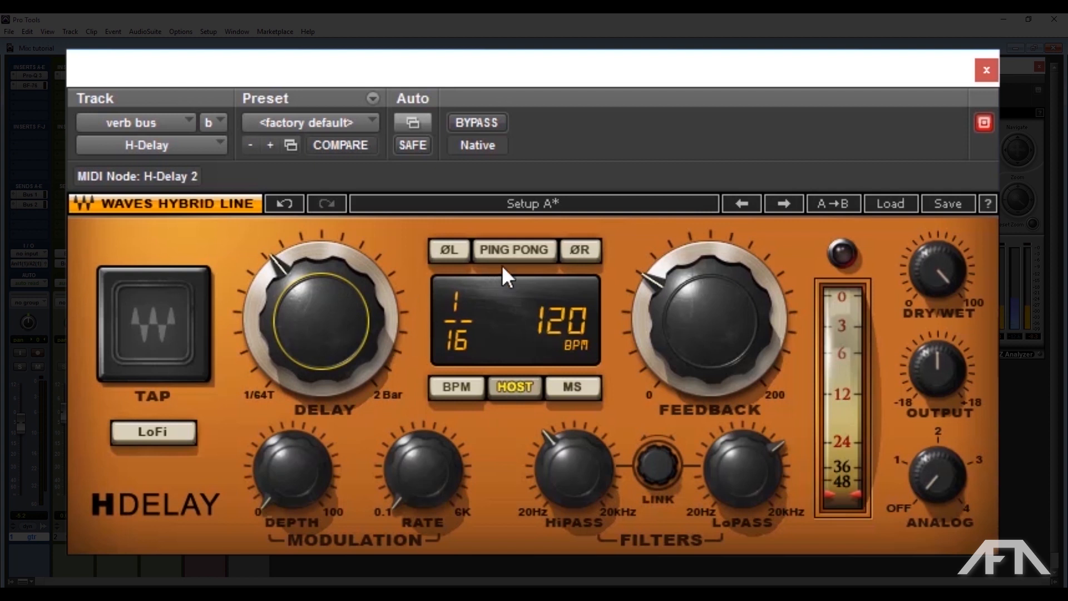
{"action": "left_click", "coordinate": [519, 248]}
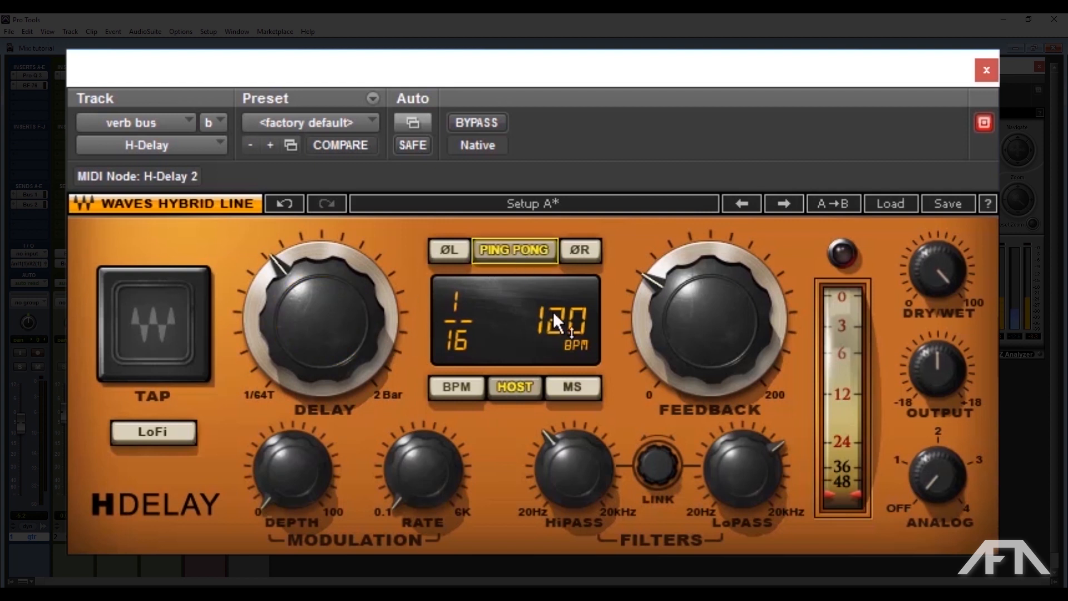
{"action": "left_click", "coordinate": [456, 386]}
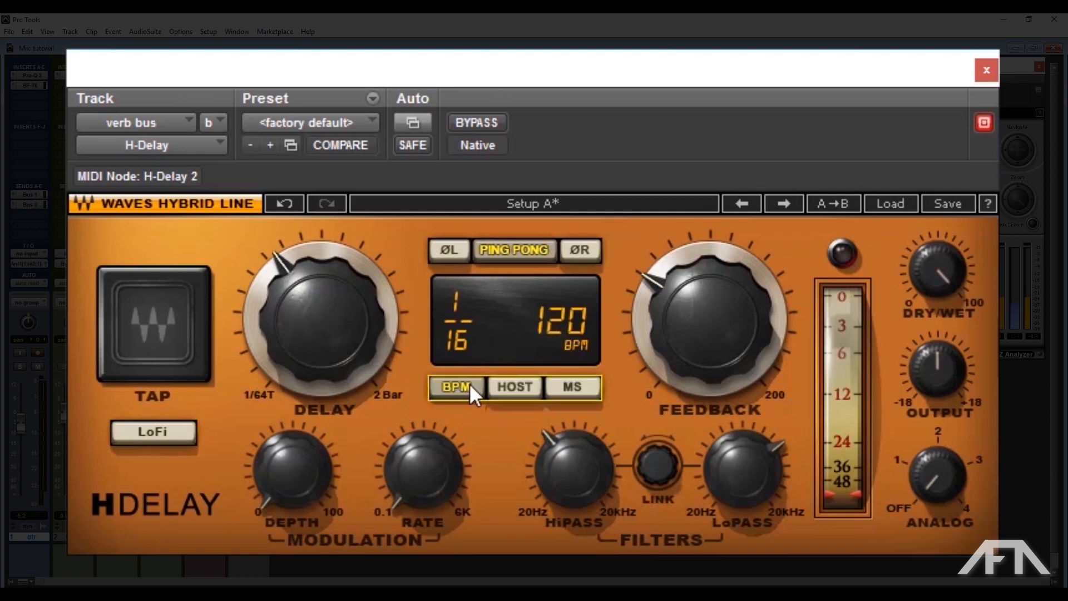
Lower H-Delay's feedback and set its dry/wet mix to about 27.
{"action": "left_click_drag", "start_coordinate": [700, 327], "coordinate": [699, 356]}
{"action": "left_click", "coordinate": [930, 278]}
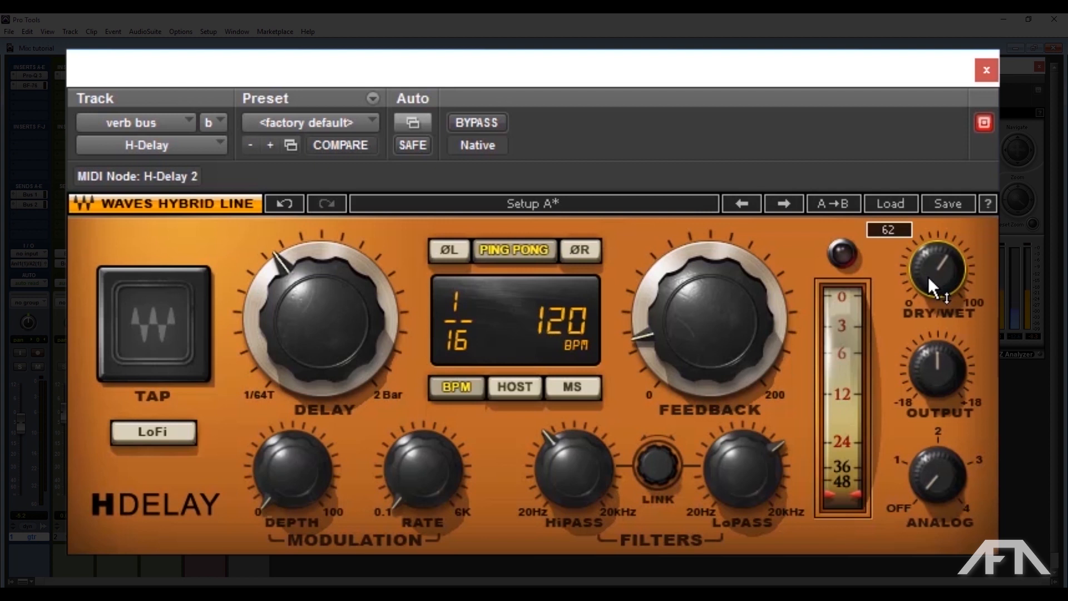
{"action": "left_click_drag", "start_coordinate": [927, 276], "coordinate": [969, 296]}
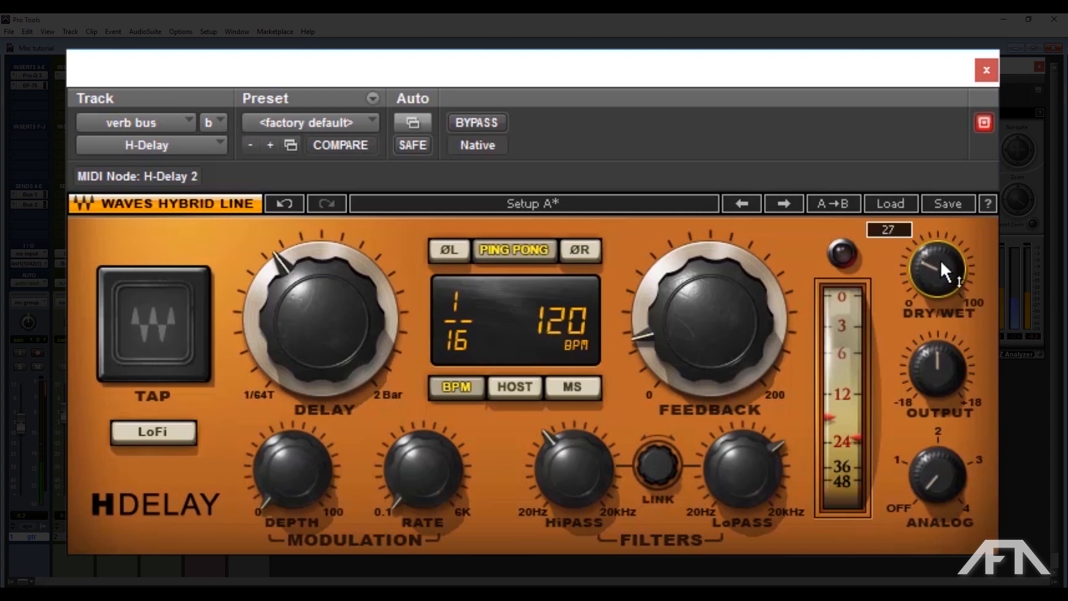
Compare the verb bus with H-Delay bypassed and active during playback, and close the delay window.
{"action": "left_click", "coordinate": [478, 121]}
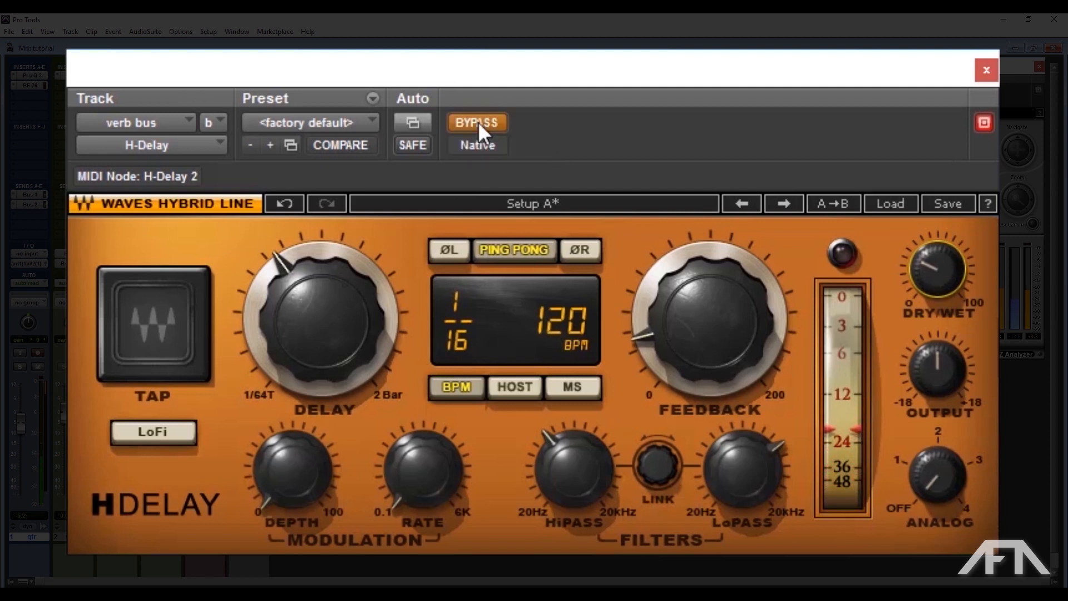
{"action": "left_click", "coordinate": [479, 121]}
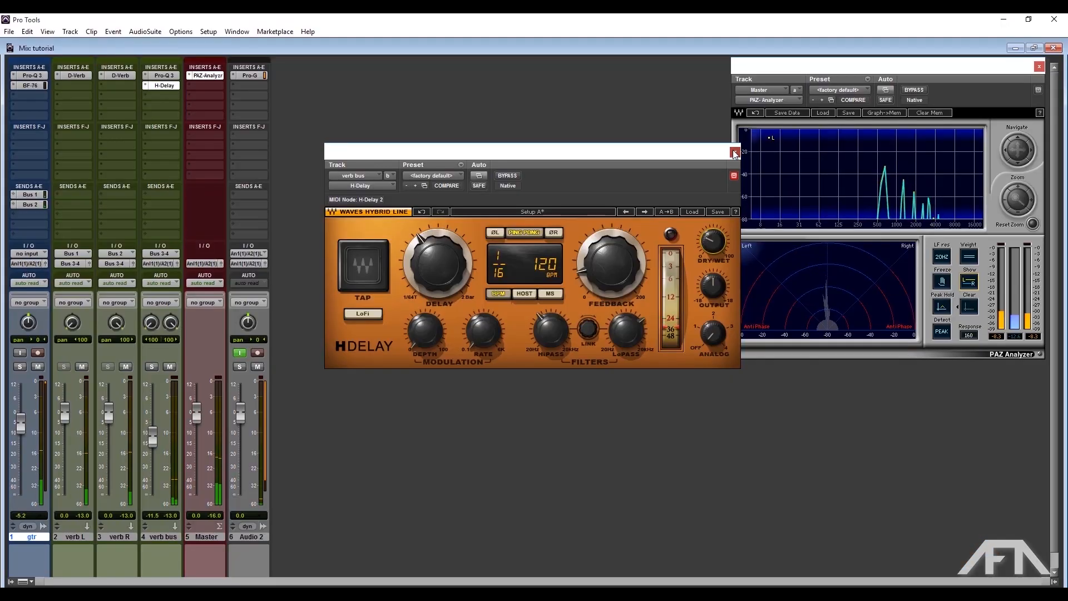
{"action": "left_click", "coordinate": [733, 148]}
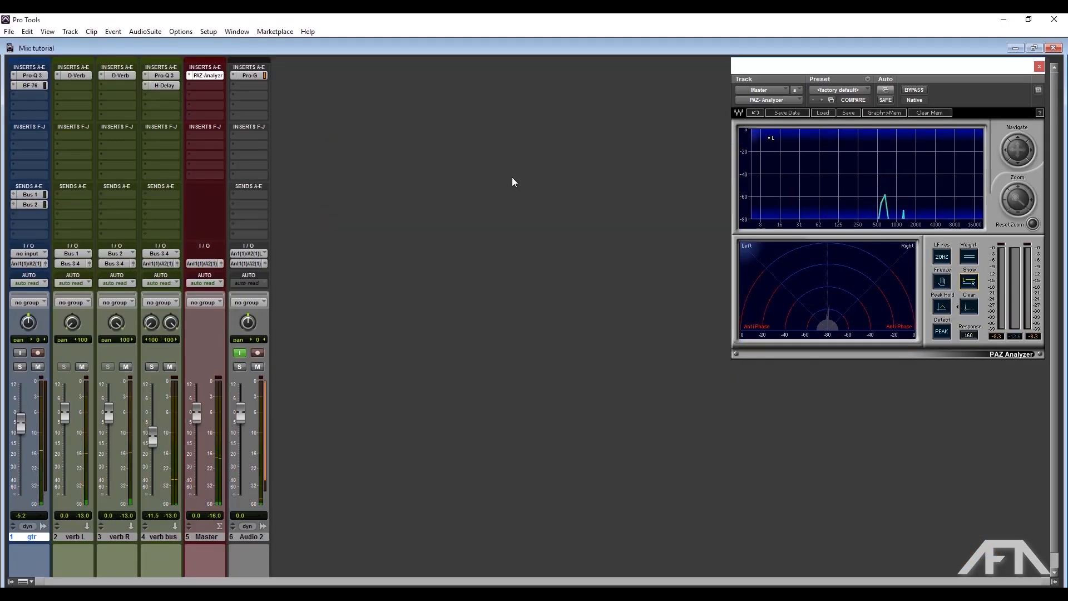
Insert the stereo FabFilter Pro-C 2 after H-Delay on the verb bus and reposition its window.
{"action": "left_click", "coordinate": [158, 95]}
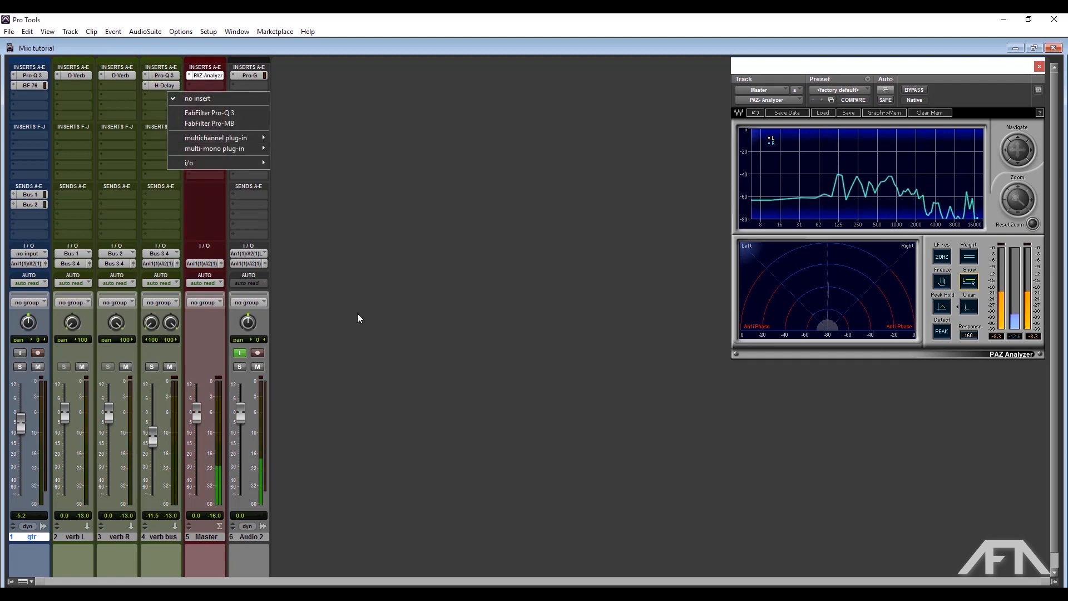
{"action": "mouse_move", "coordinate": [235, 139]}
{"action": "mouse_move", "coordinate": [352, 394]}
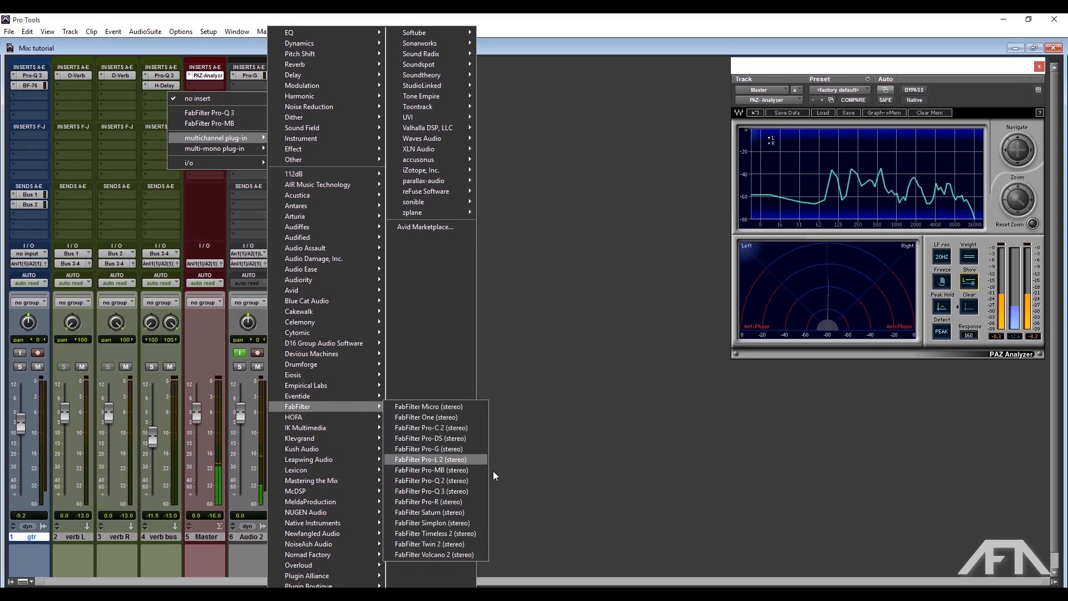
{"action": "left_click", "coordinate": [468, 430]}
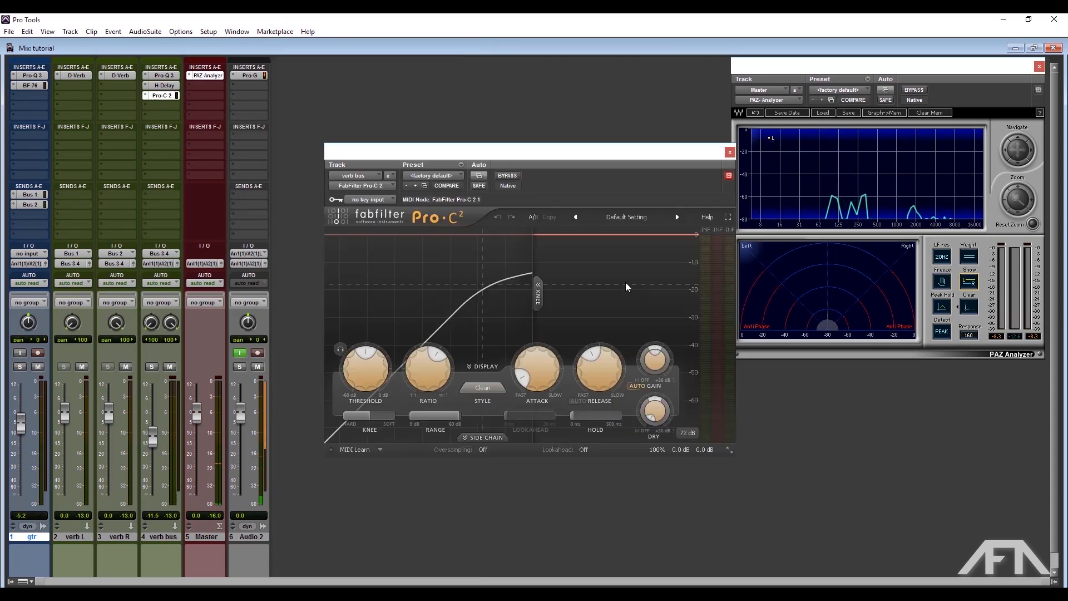
{"action": "left_click_drag", "start_coordinate": [623, 153], "coordinate": [613, 103]}
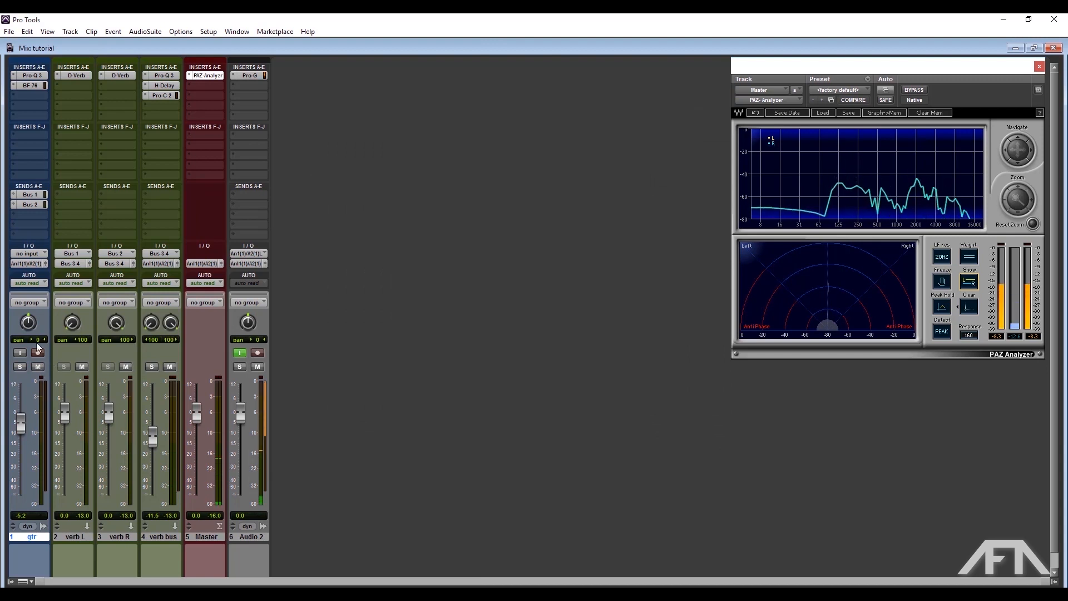
Mute the gtr track, reopen Pro-C 2 on the verb bus, turn off Auto Gain and lower the threshold to about -29 dB.
{"action": "left_click", "coordinate": [38, 367]}
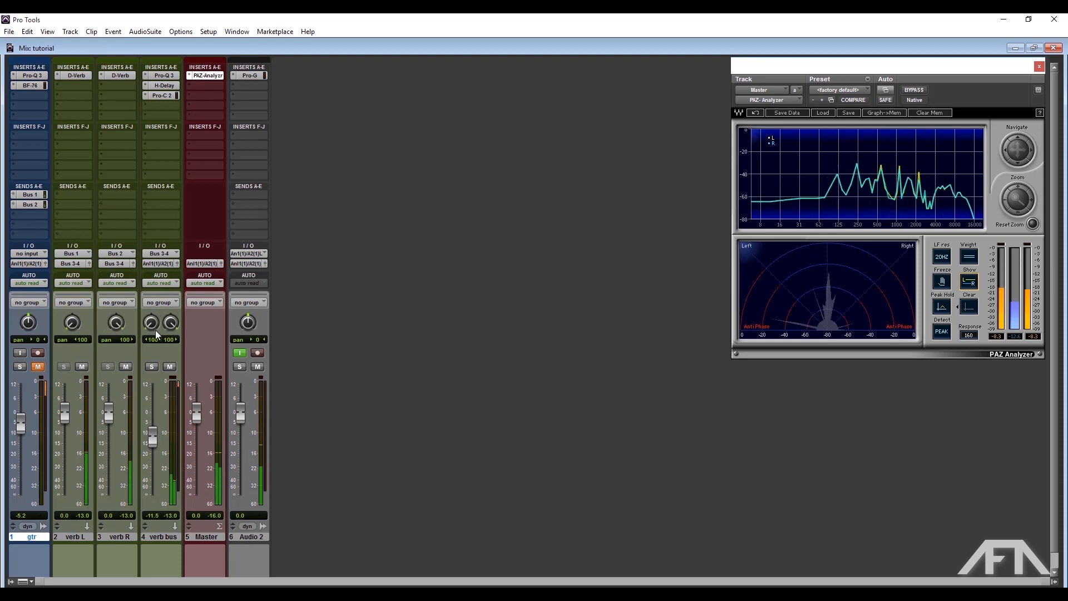
{"action": "left_click", "coordinate": [176, 94]}
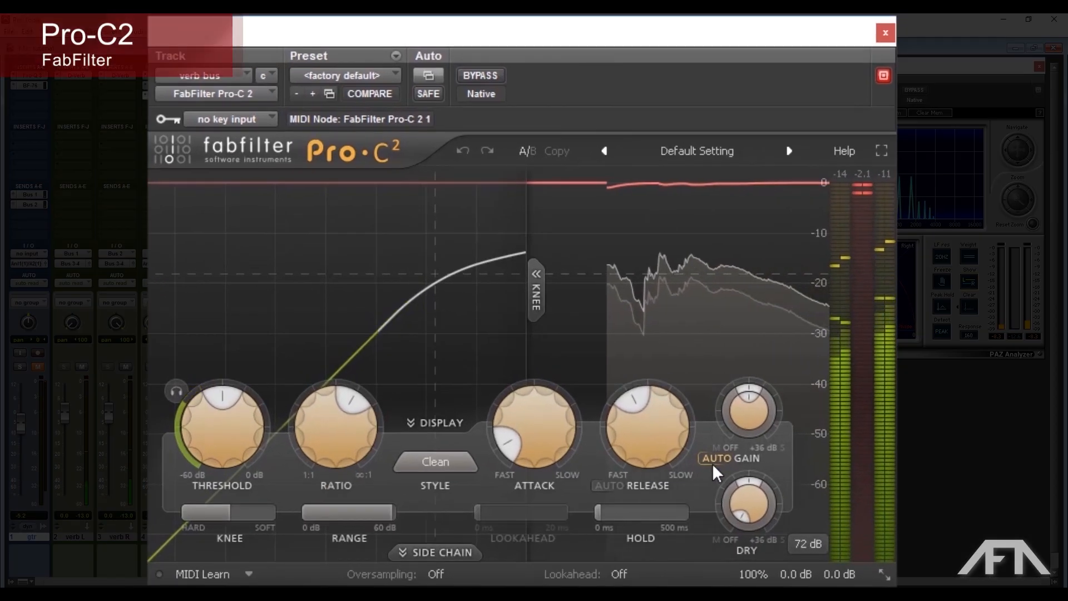
{"action": "left_click_drag", "start_coordinate": [228, 402], "coordinate": [212, 414]}
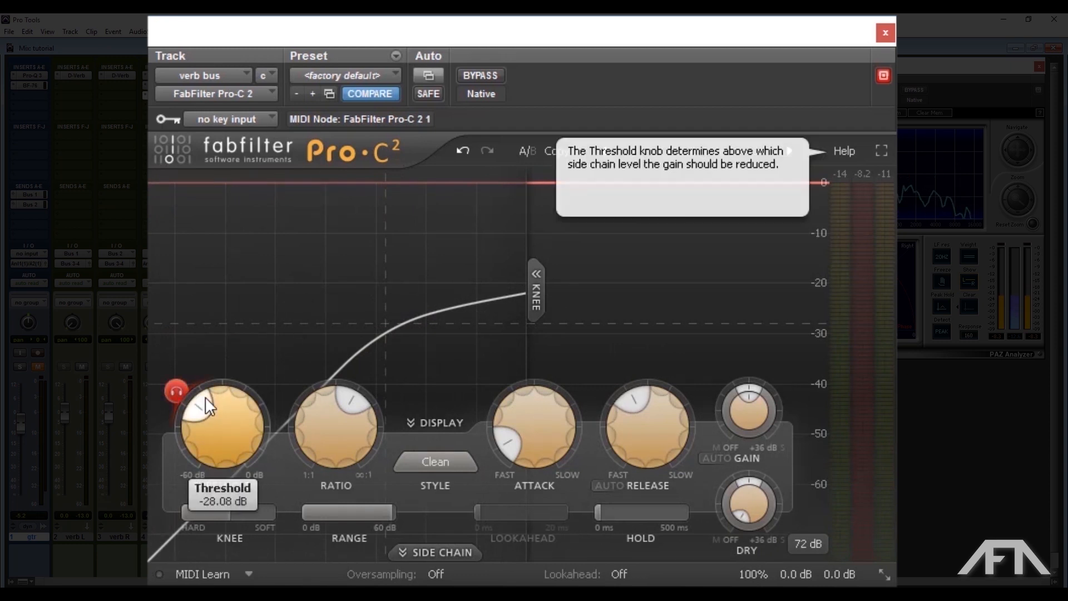
{"action": "key", "text": "space"}
{"action": "left_click_drag", "start_coordinate": [205, 396], "coordinate": [204, 400]}
Slow down Pro-C 2's attack slightly and shorten its release while listening to the reverb.
{"action": "left_click_drag", "start_coordinate": [498, 442], "coordinate": [508, 418]}
{"action": "left_click_drag", "start_coordinate": [638, 404], "coordinate": [635, 382]}
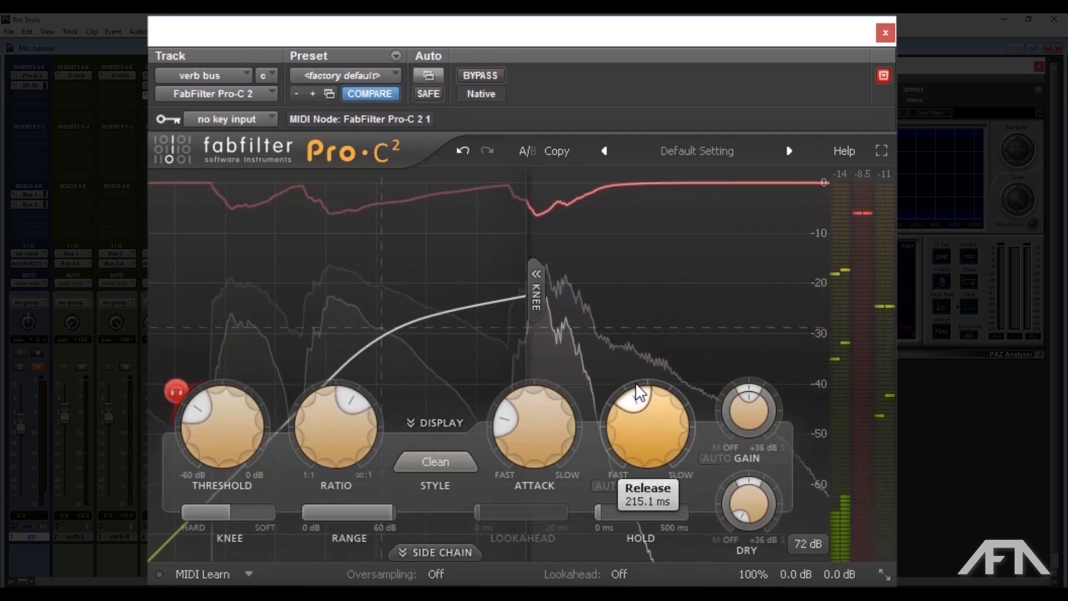
{"action": "left_click_drag", "start_coordinate": [634, 382], "coordinate": [621, 398]}
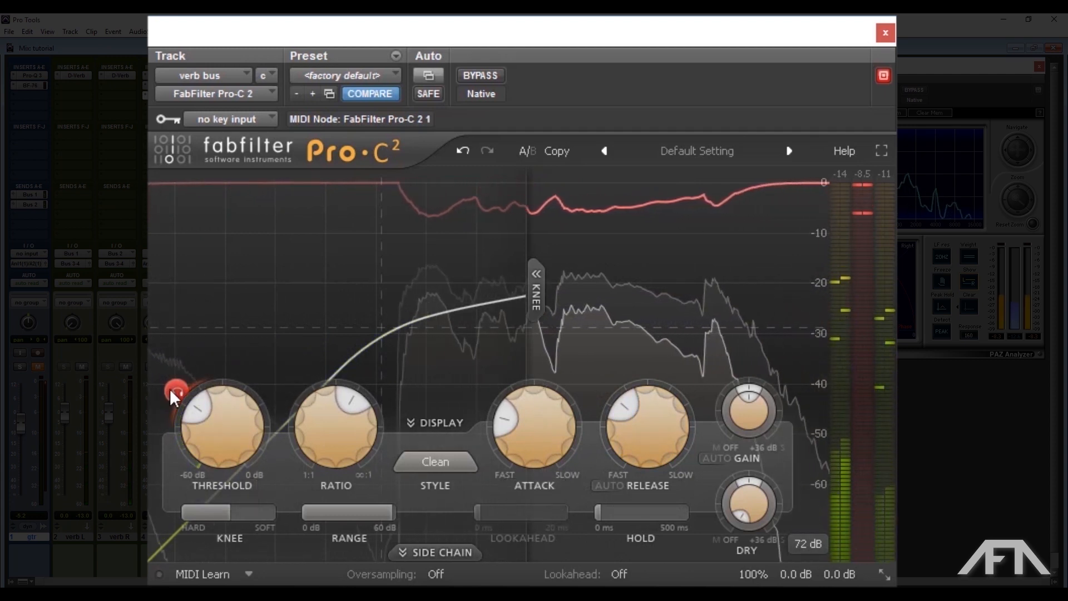
Raise Pro-C 2's output level to +5.5 dB and close the compressor.
{"action": "mouse_move", "coordinate": [816, 572]}
{"action": "left_click_drag", "start_coordinate": [836, 489], "coordinate": [883, 282]}
{"action": "left_click_drag", "start_coordinate": [838, 496], "coordinate": [840, 448]}
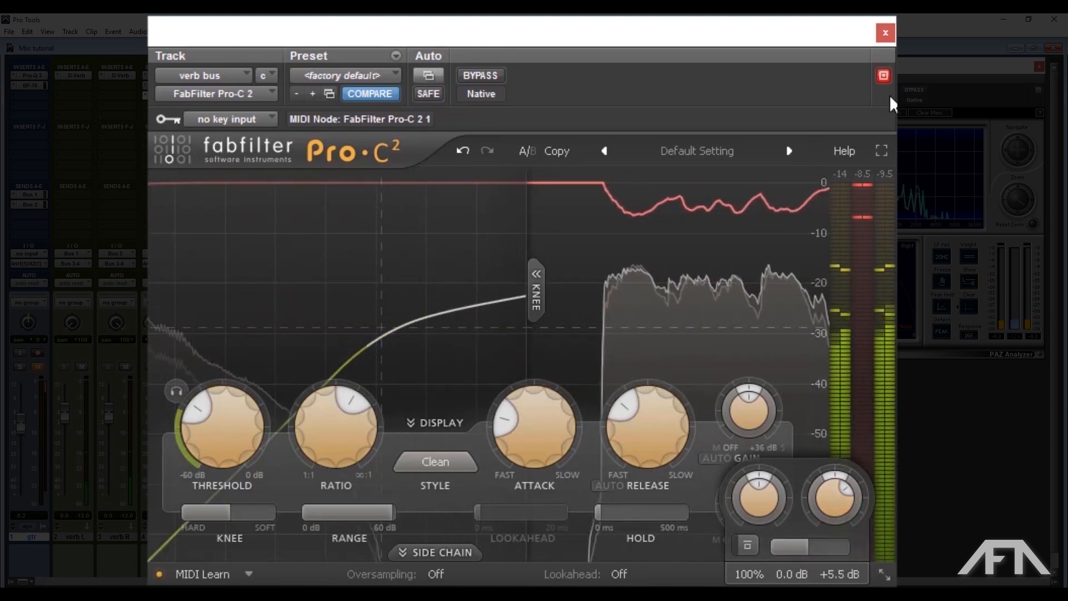
{"action": "left_click", "coordinate": [884, 33]}
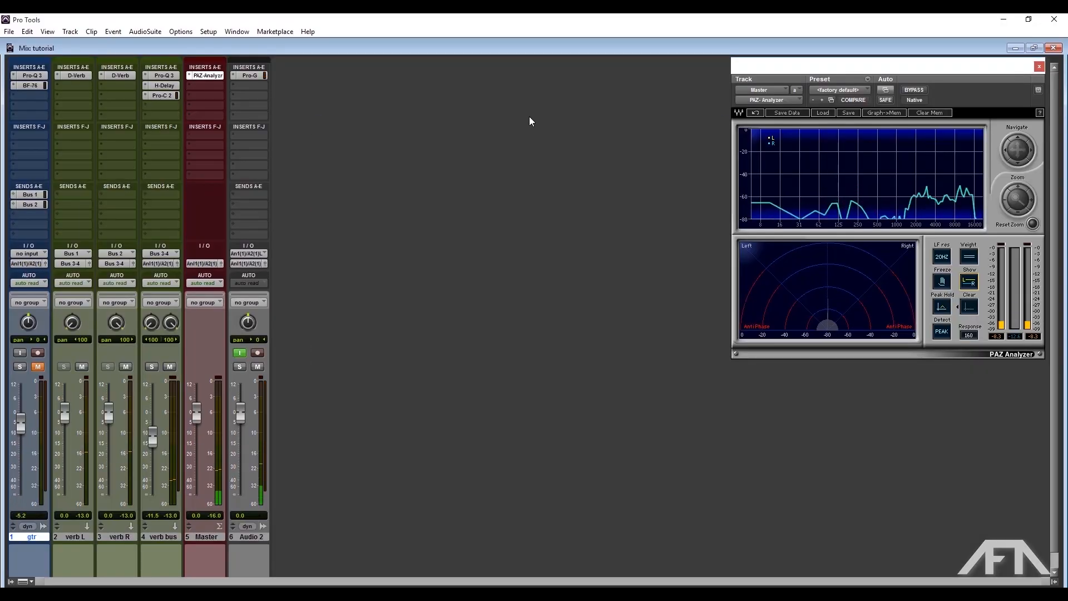
Unmute the gtr track, switch to the Edit window, and play the selected guitar clip from its start.
{"action": "left_click", "coordinate": [38, 366]}
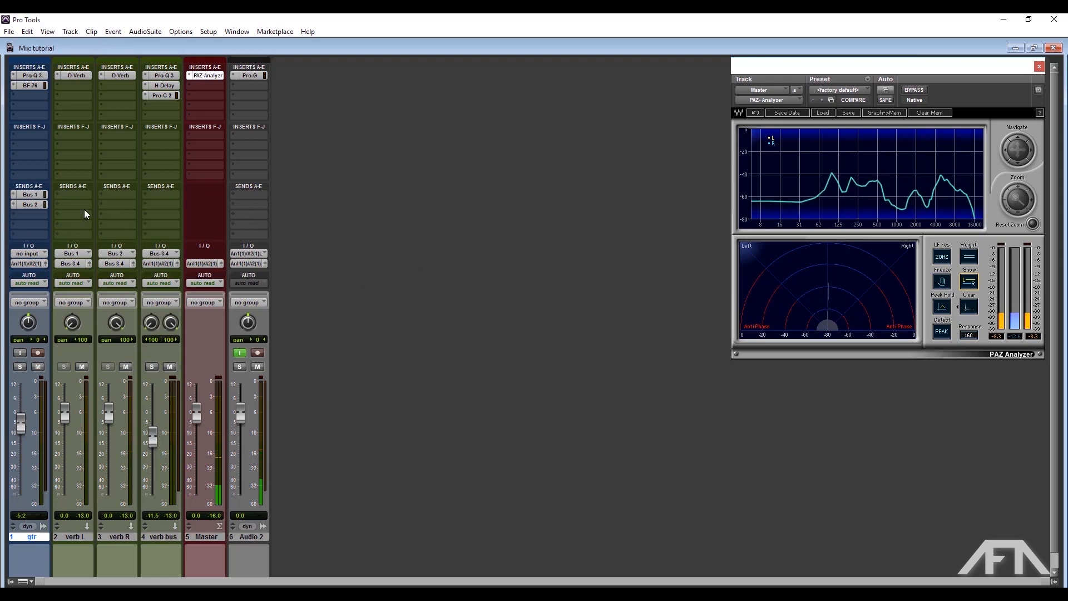
{"action": "key", "text": "ctrl+equal"}
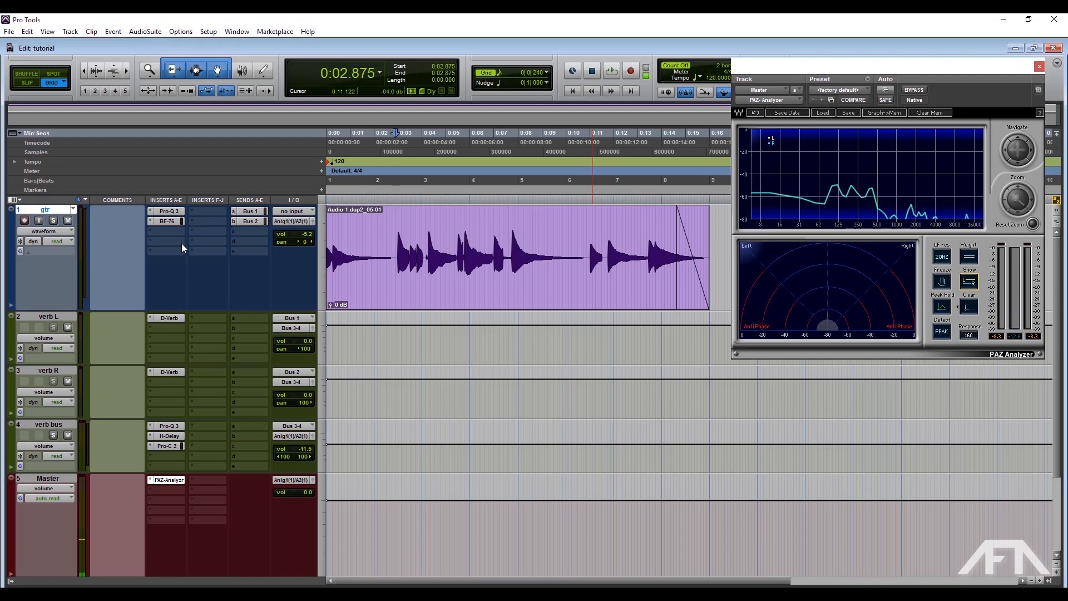
{"action": "key", "text": "space"}
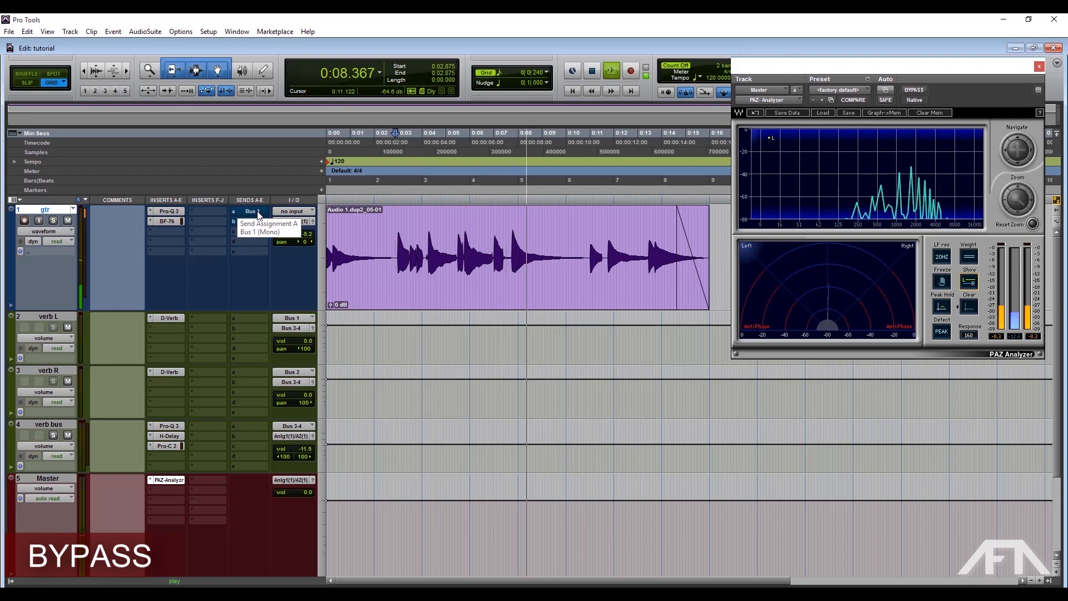
{"action": "key", "text": "space"}
{"action": "left_click", "coordinate": [419, 287]}
{"action": "key", "text": "space"}
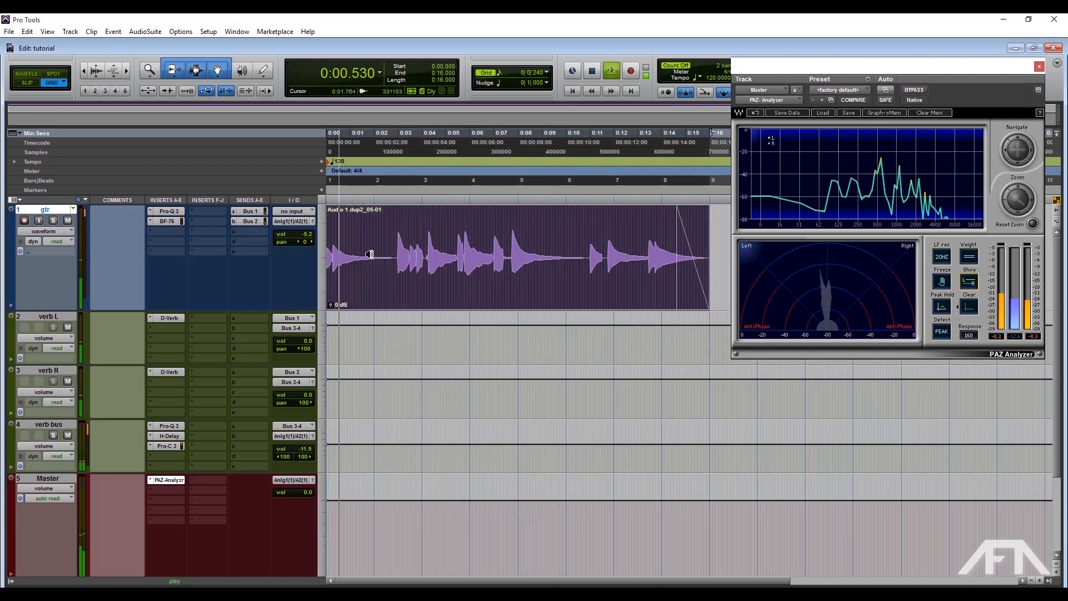
Compare the guitar with and without its reverb sends during playback, and stop playback.
{"action": "left_click", "coordinate": [252, 211], "text": "ctrl"}
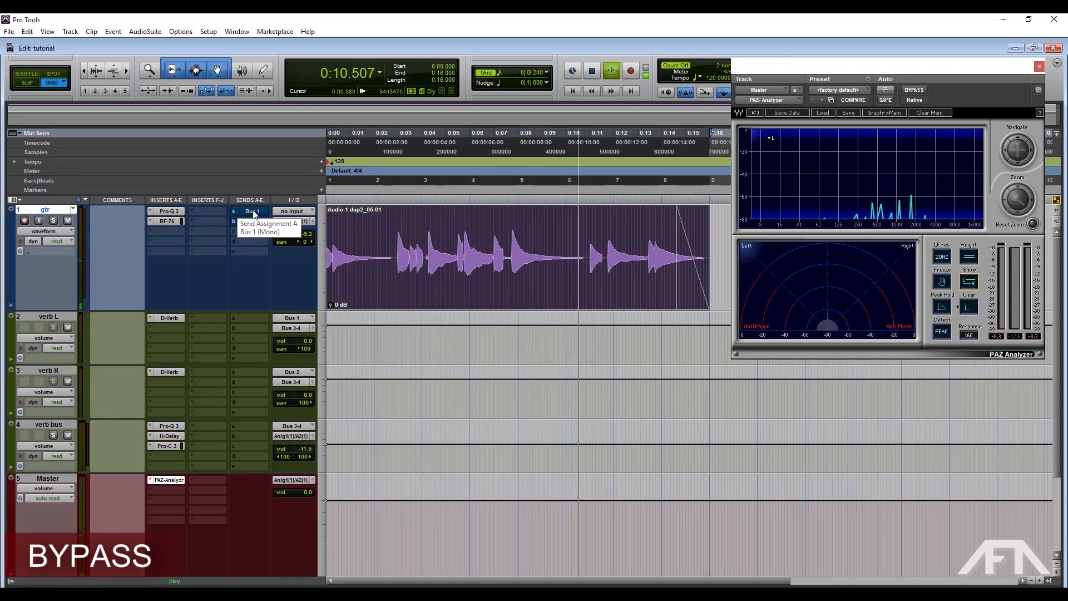
{"action": "left_click", "coordinate": [253, 212], "text": "ctrl"}
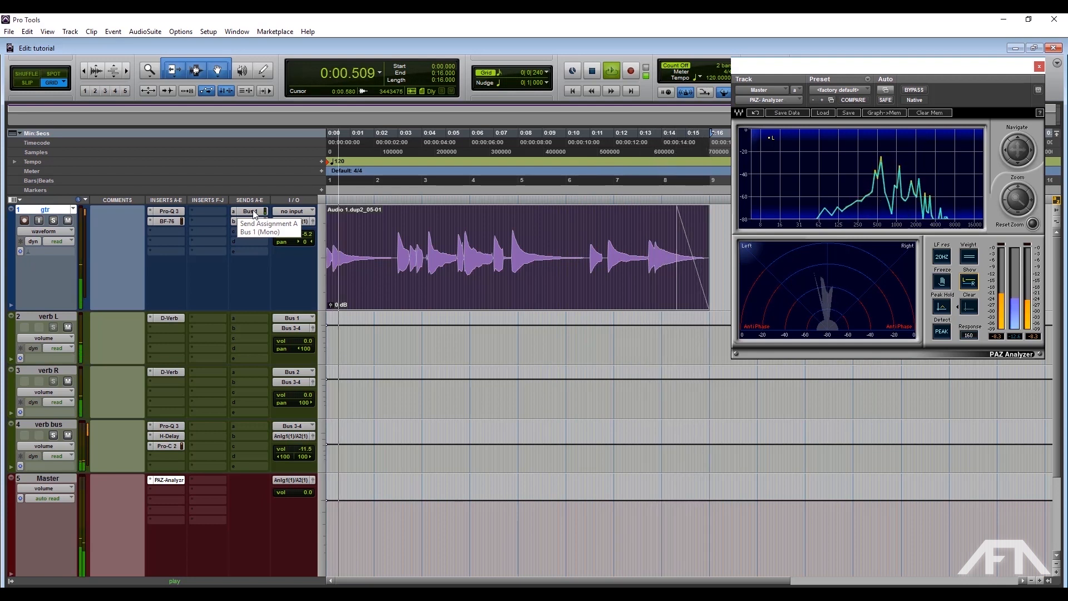
{"action": "key", "text": "space"}
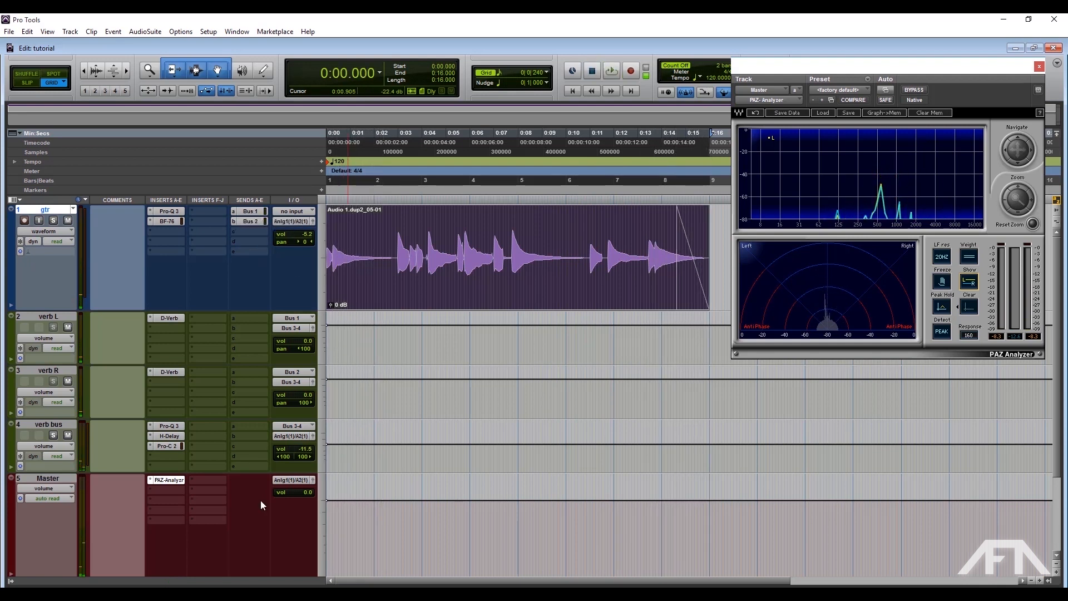
{"action": "left_click", "coordinate": [176, 459]}
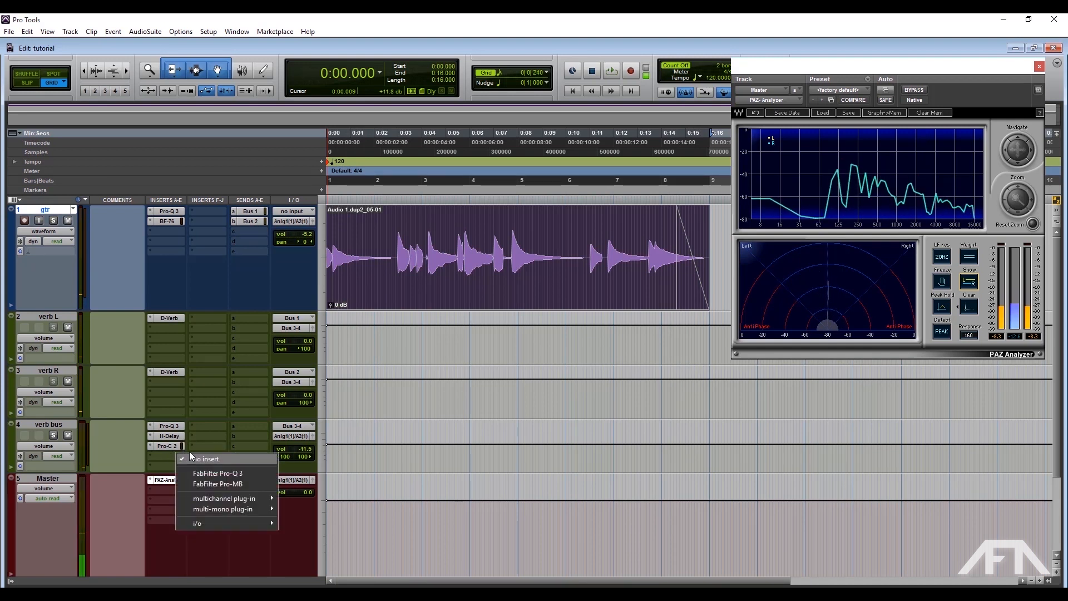
{"action": "left_click", "coordinate": [435, 466]}
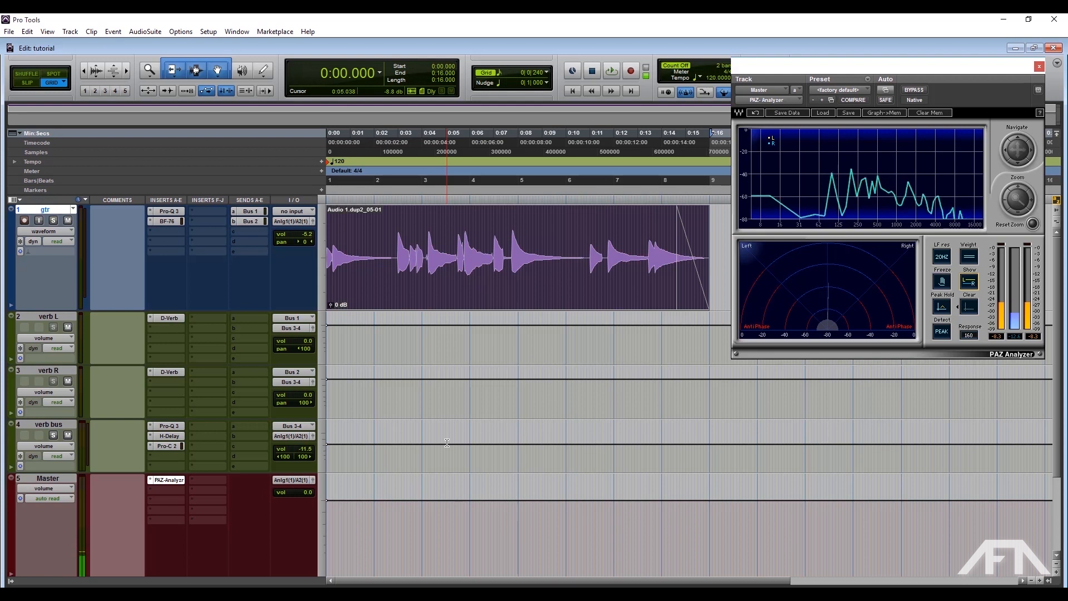